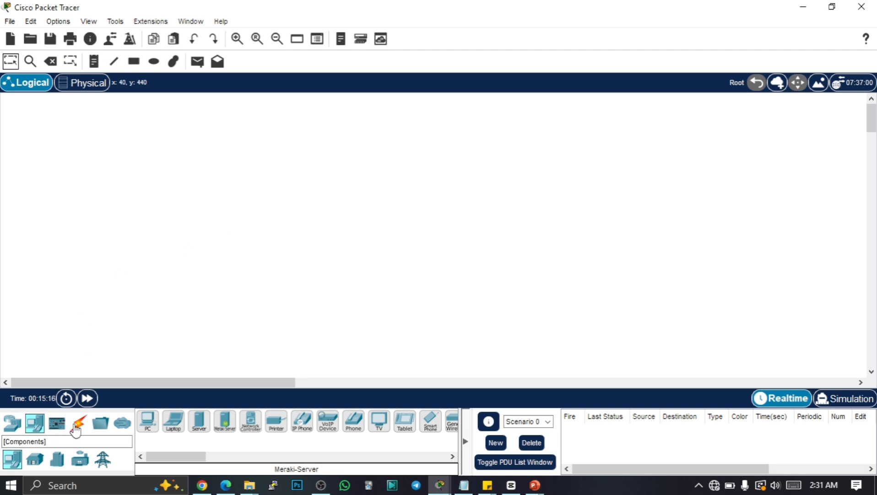
left_click(38, 424)
left_click(35, 460)
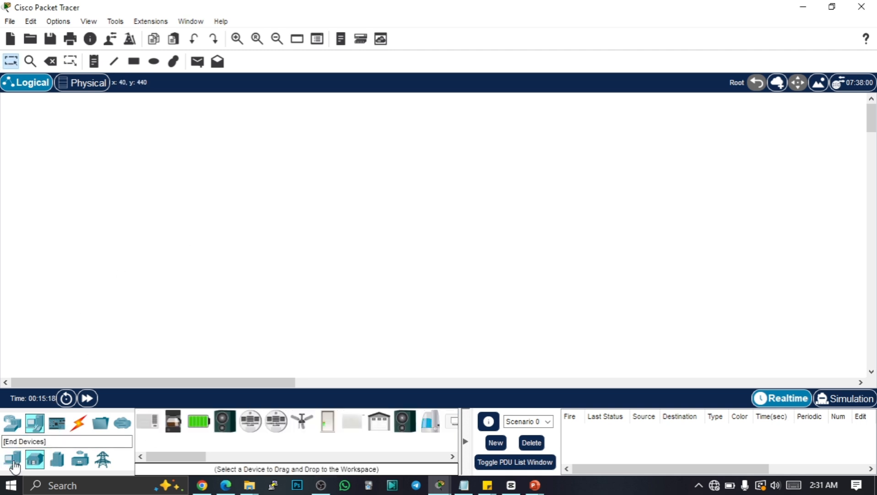
left_click(13, 461)
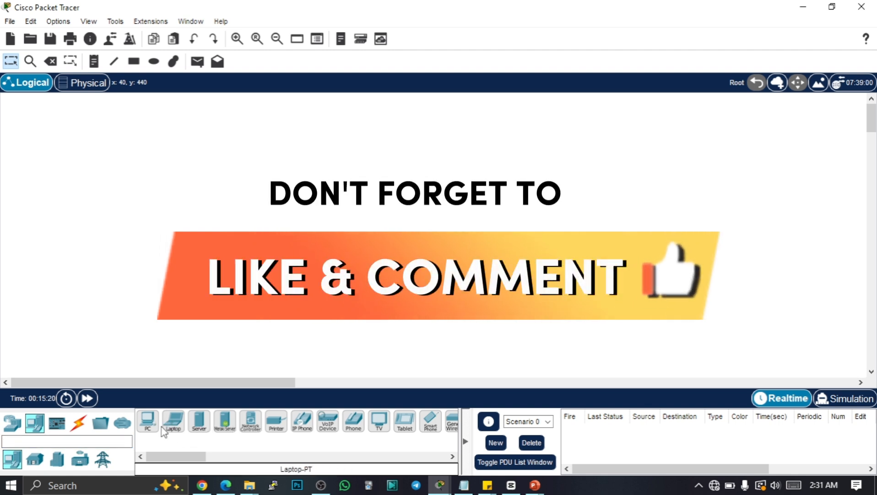
Step: Place a PT-Switch in the logical workspace
left_click(12, 422)
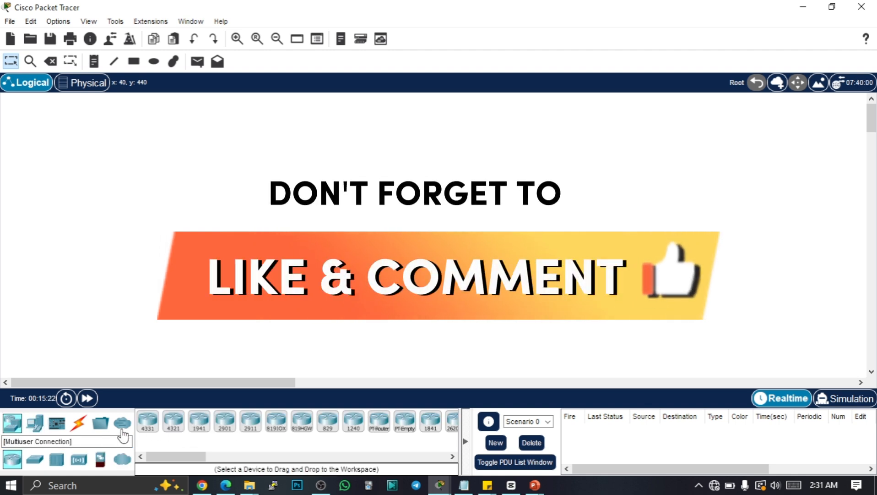
left_click(34, 459)
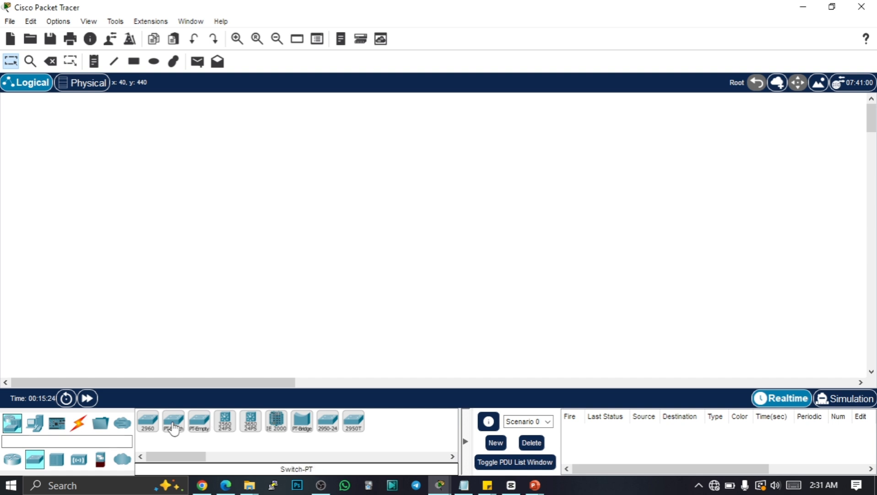
left_click_drag(174, 421, 148, 206)
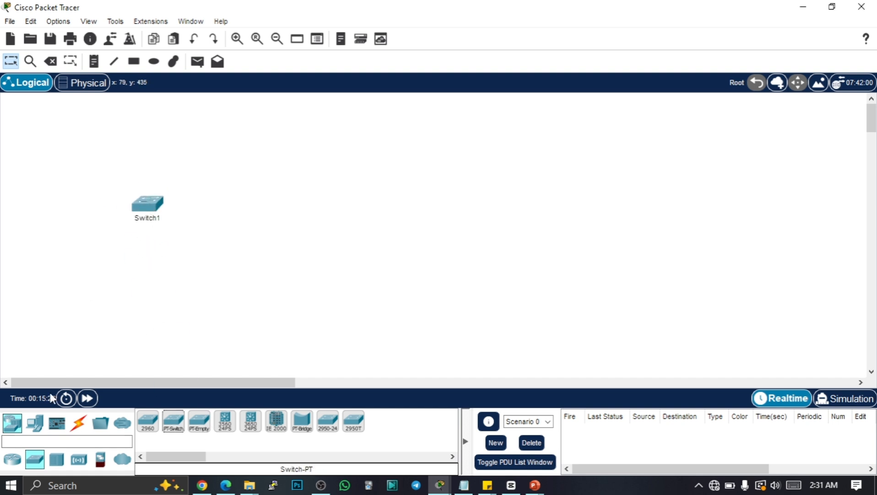
Step: Add a PT-Router and a 4331 router below the switch, and a 2960 switch beside it
left_click(12, 459)
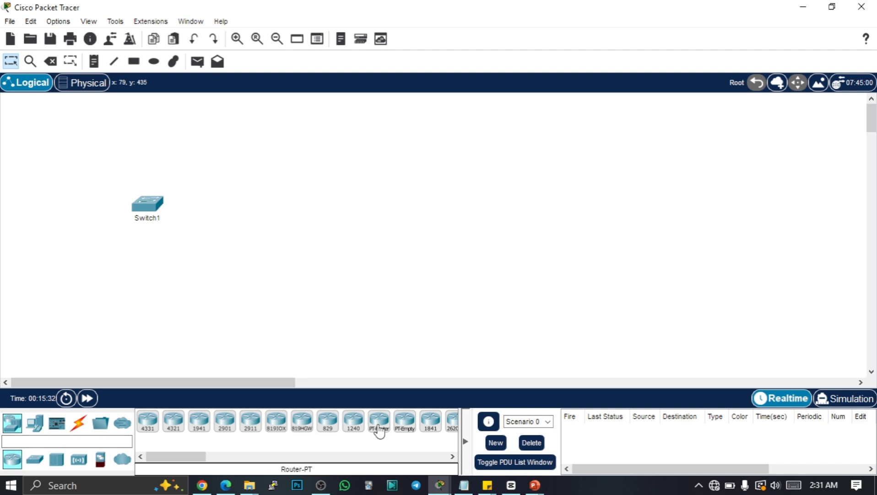
left_click_drag(379, 430, 107, 271)
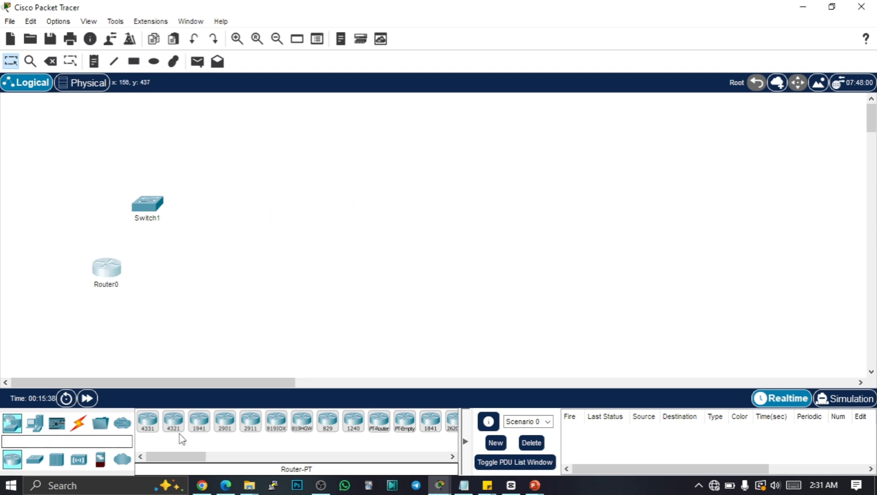
left_click_drag(147, 430, 193, 279)
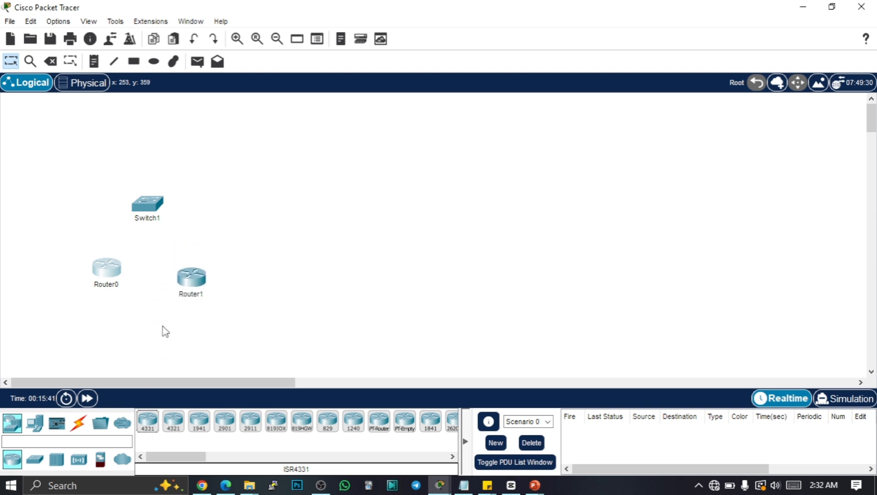
left_click(34, 458)
left_click_drag(148, 421, 88, 211)
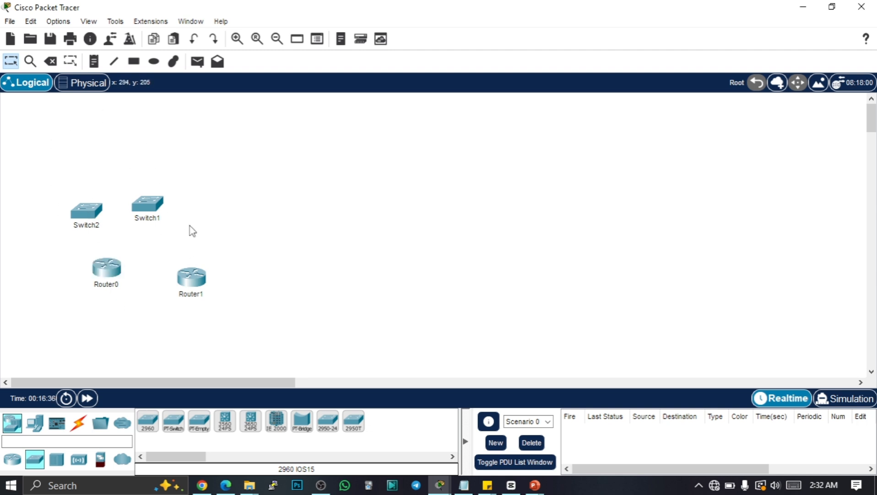
Step: Examine the placed switches and routers and their name labels in the physical view of the wiring closet rack
left_click(87, 84)
left_click(238, 40)
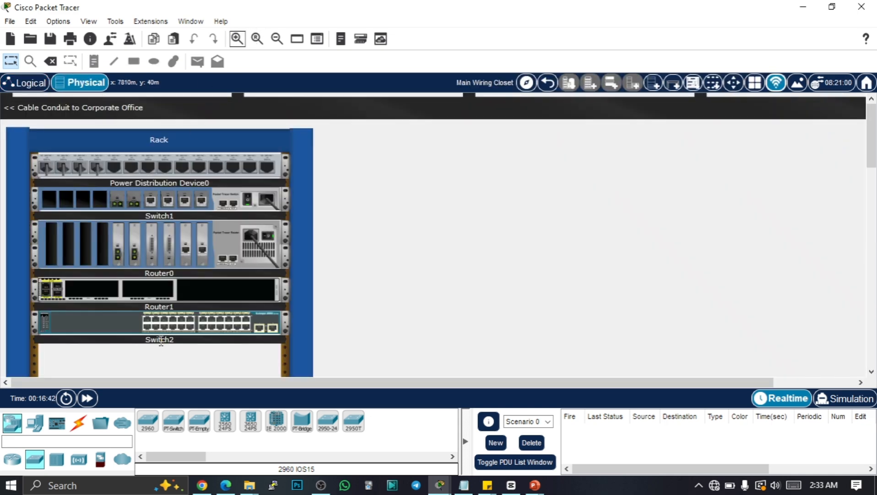
left_click(163, 307)
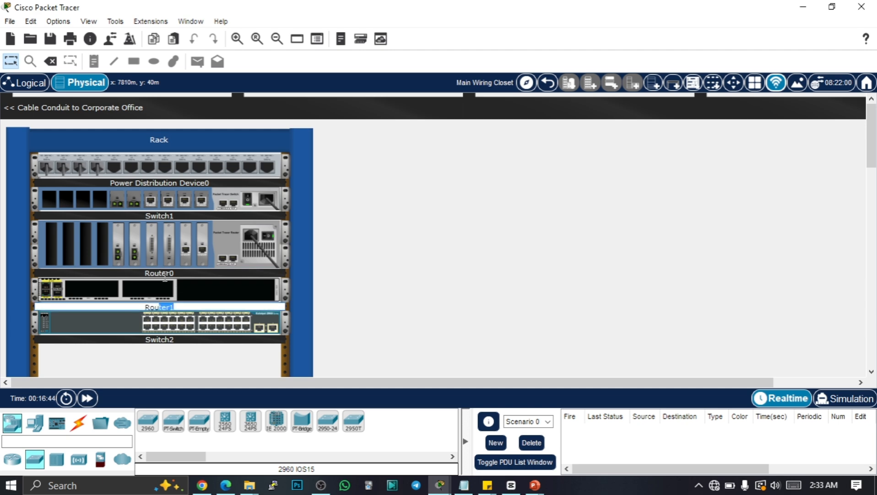
left_click_drag(159, 274, 169, 273)
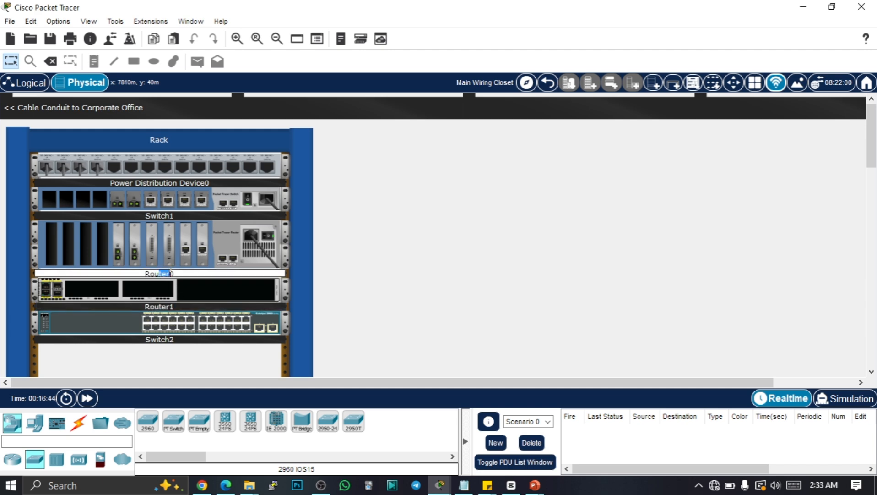
left_click(153, 340)
left_click_drag(153, 340, 175, 340)
left_click(172, 217)
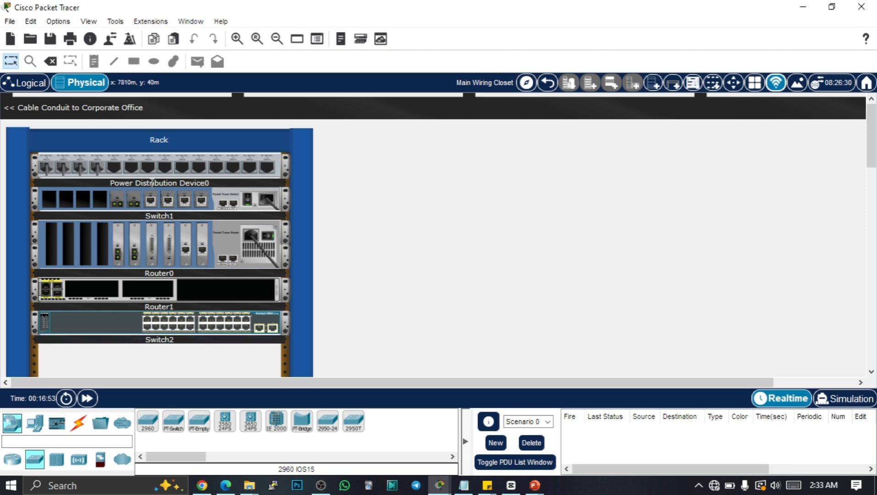
Step: Return to the logical workspace and add a PC beside the switches and routers
left_click(33, 83)
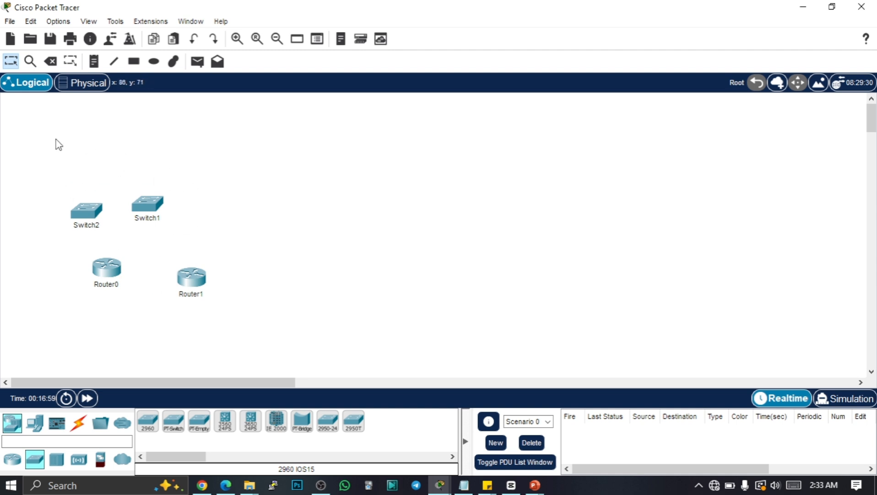
left_click(36, 433)
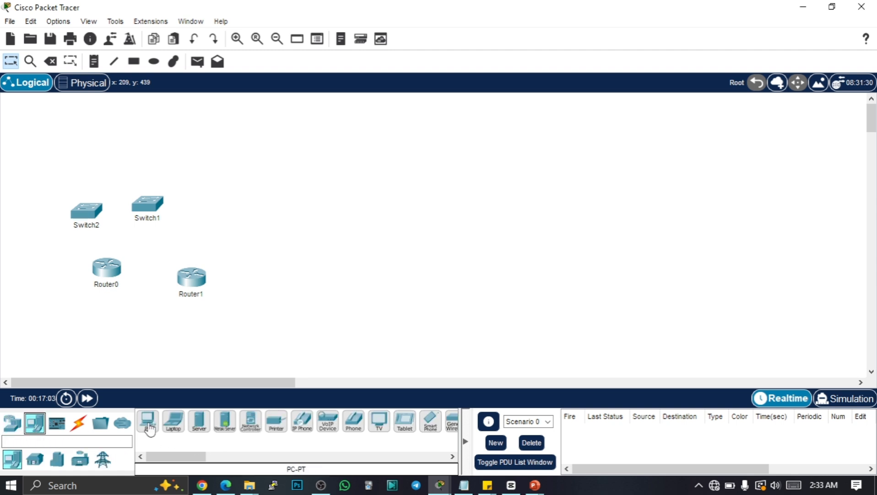
left_click_drag(150, 429, 209, 229)
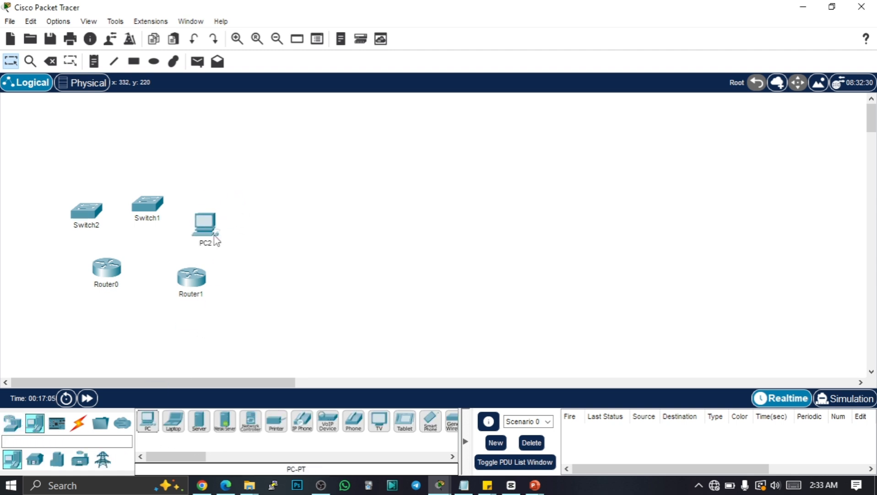
Step: Look over the rack and table in the physical wiring closet view to locate the PC
left_click(81, 83)
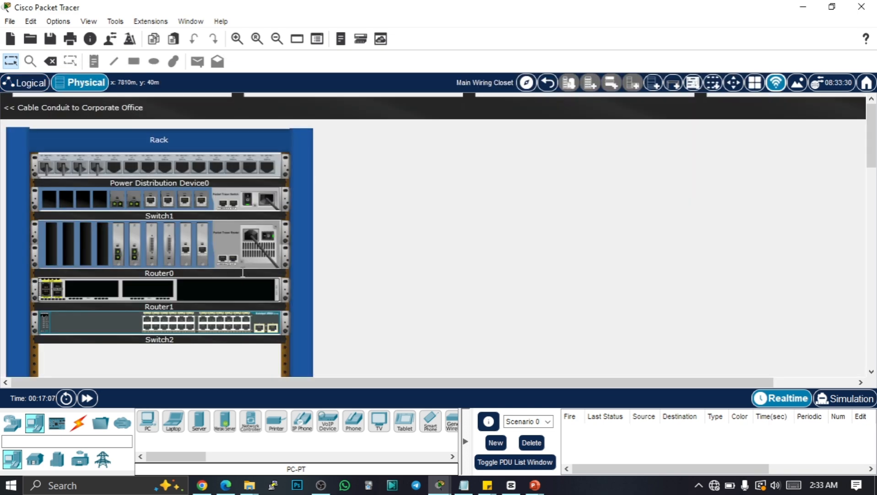
scroll(242, 272, "down", 3)
scroll(221, 284, "up", 3)
scroll(173, 229, "down", 3)
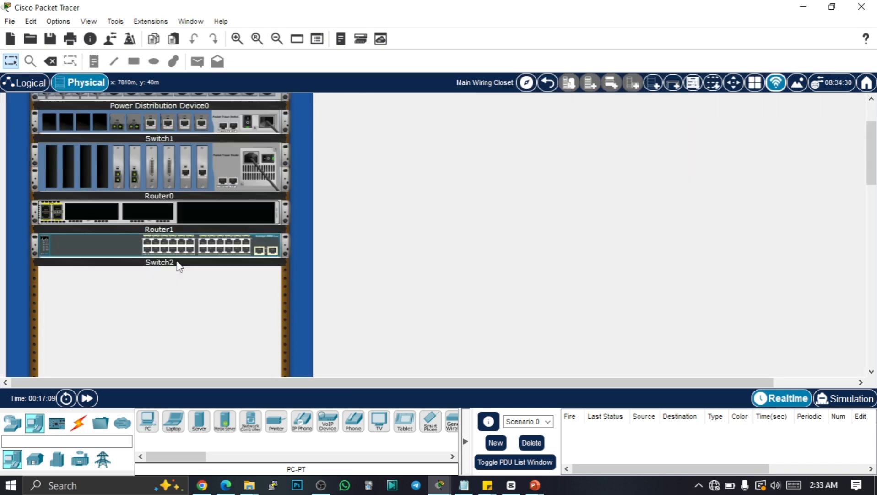
scroll(177, 261, "up", 3)
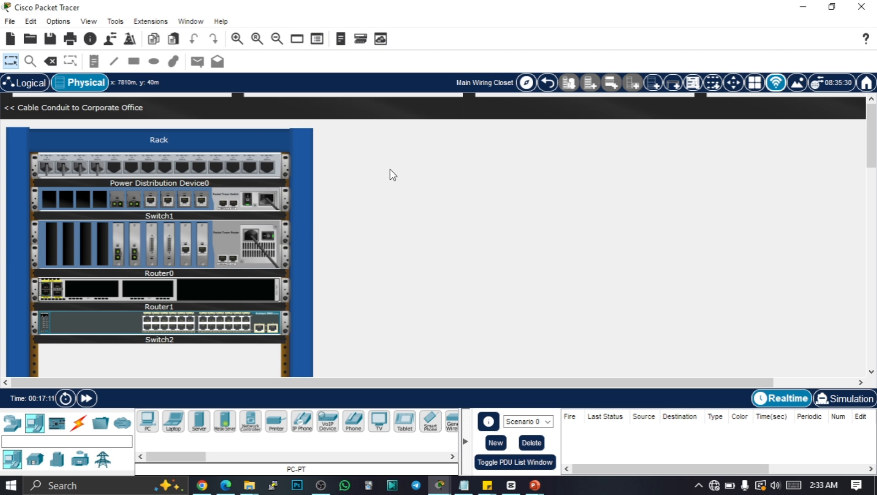
left_click(277, 38)
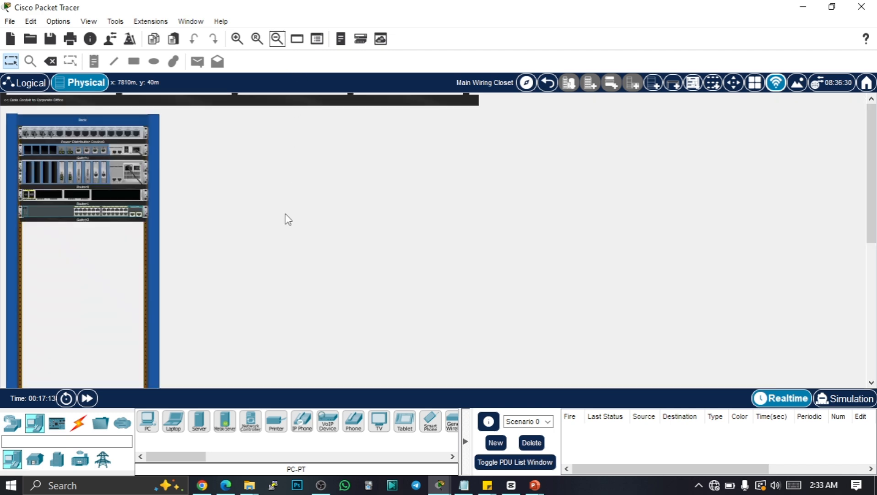
left_click(277, 39)
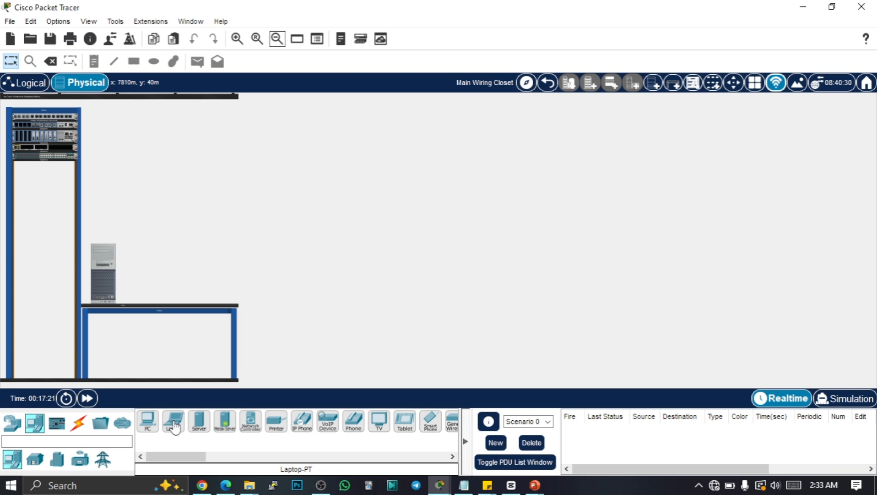
Step: Add a laptop and a TV to the table beside the PC in the physical wiring closet
left_click_drag(174, 425, 184, 274)
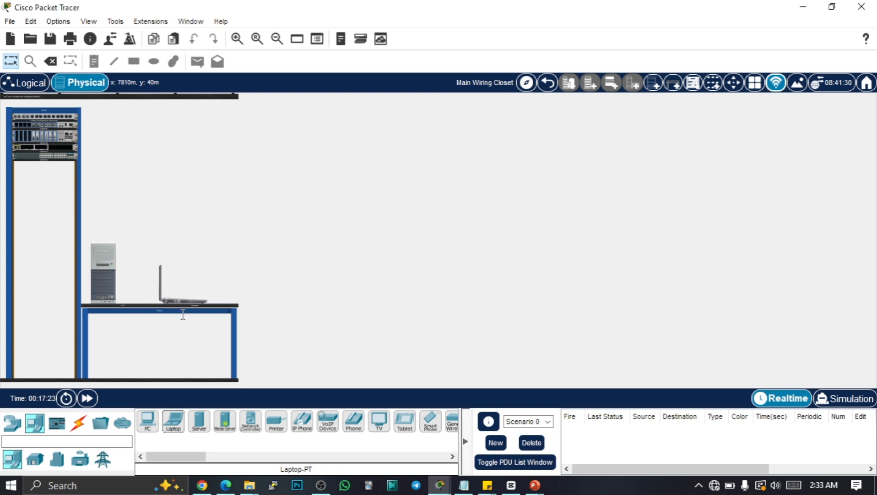
left_click_drag(380, 423, 197, 250)
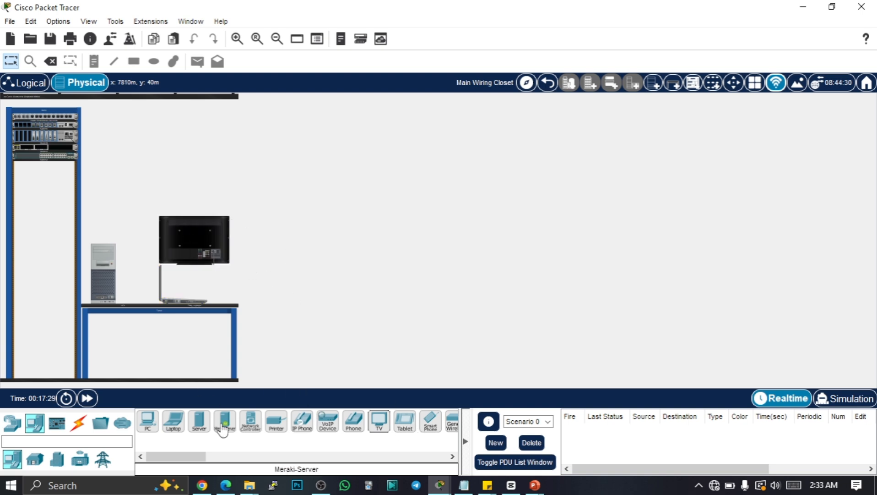
left_click_drag(209, 457, 187, 454)
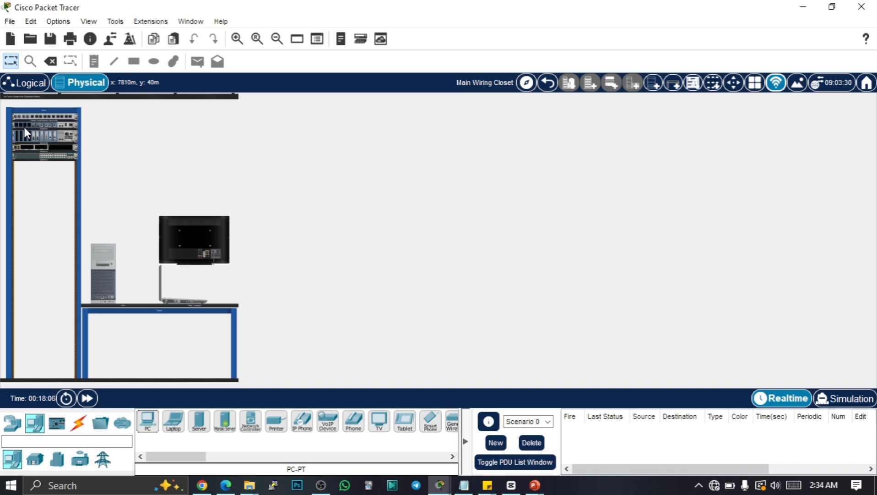
Step: Open the inspection view of Router0 in the rack and examine its module slots, ports and power switch
left_click(237, 39)
left_click(237, 38)
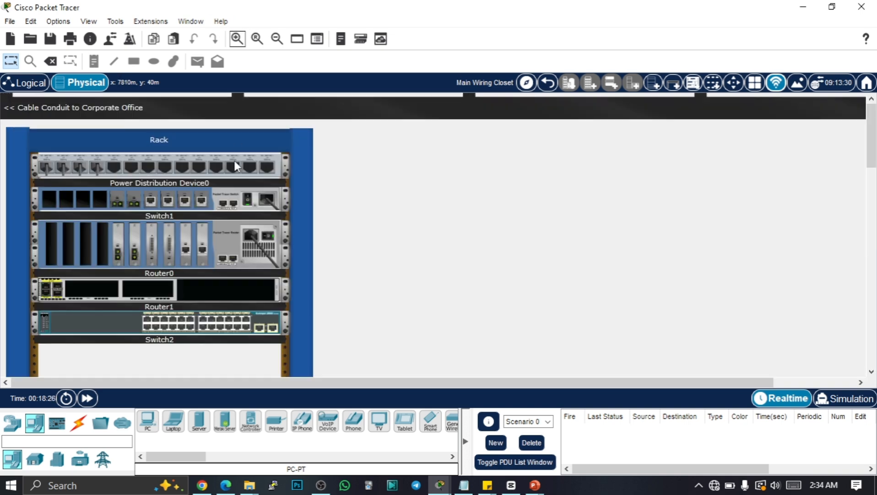
left_click(236, 39)
scroll(264, 224, "down", 3)
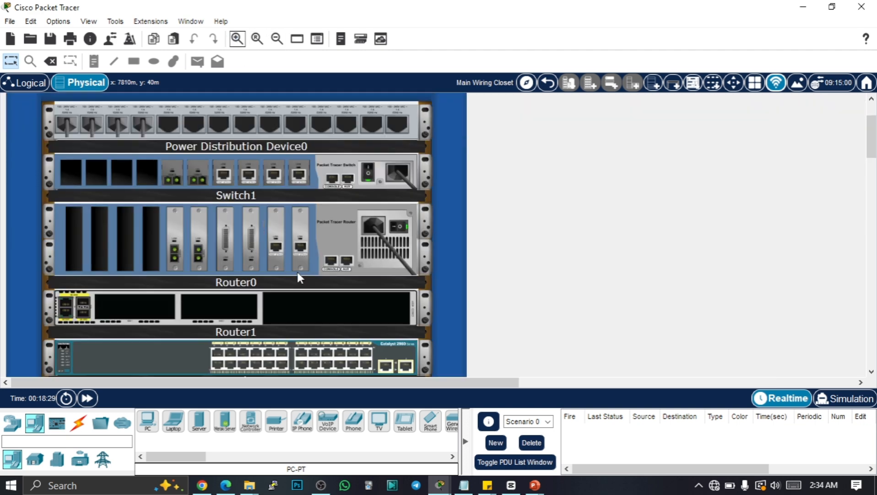
mouse_move(330, 237)
right_click(343, 229)
left_click(388, 238)
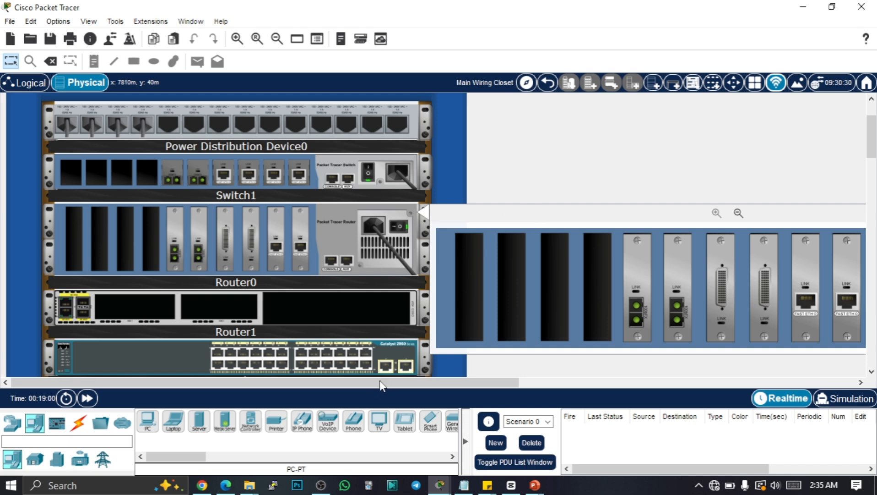
left_click_drag(380, 380, 519, 405)
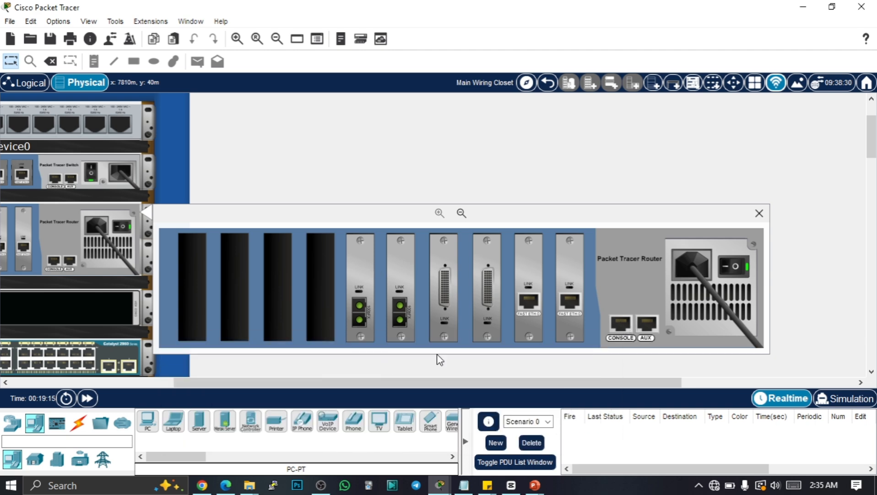
Step: Inspect the front of the Catalyst 2960 switch in the rack and examine its ports
left_click_drag(260, 382, 112, 366)
scroll(238, 294, "down", 2)
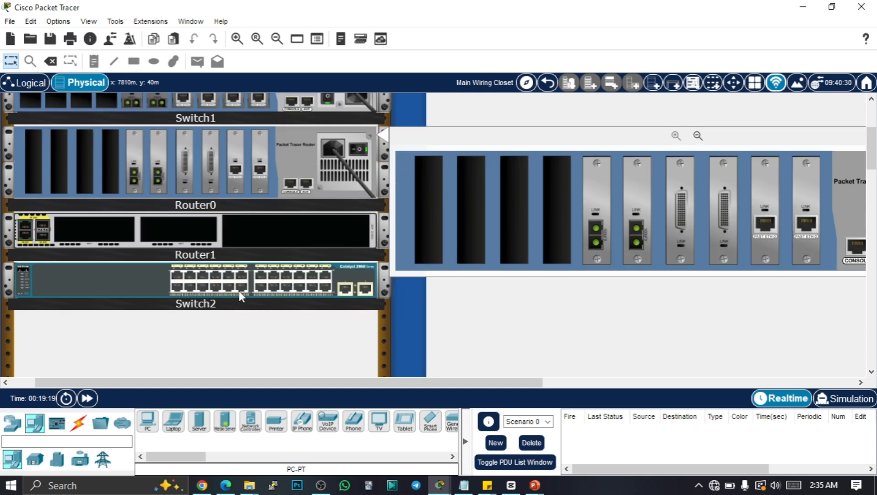
right_click(247, 286)
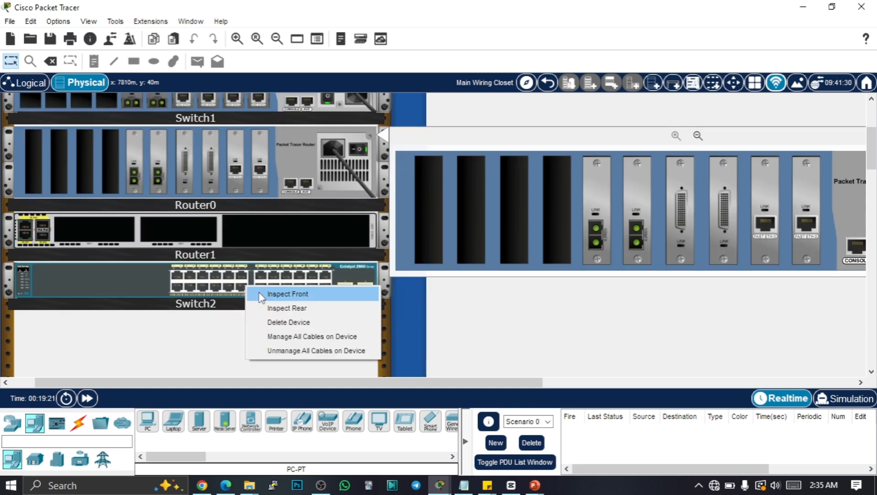
left_click(284, 293)
left_click_drag(420, 381, 563, 383)
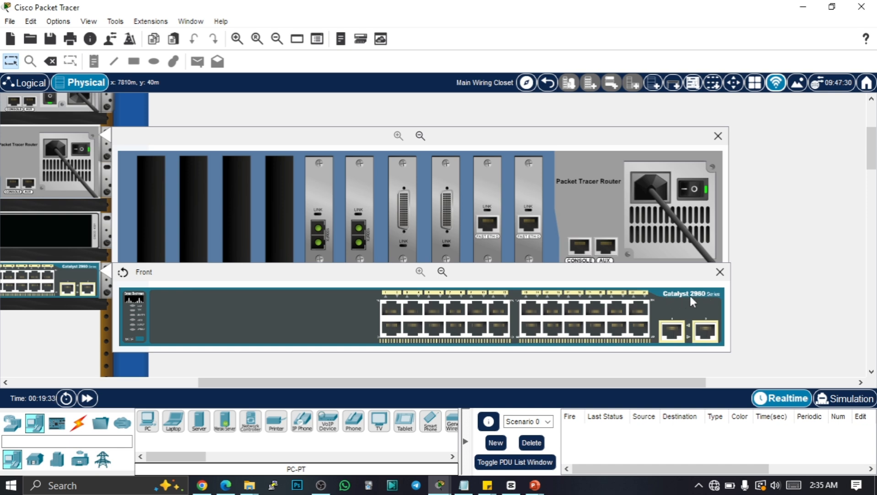
Step: Shrink and re-enlarge the 2960 switch's inspection view, and bring the router's inspection view back into full sight
left_click_drag(468, 382, 425, 383)
left_click(513, 272)
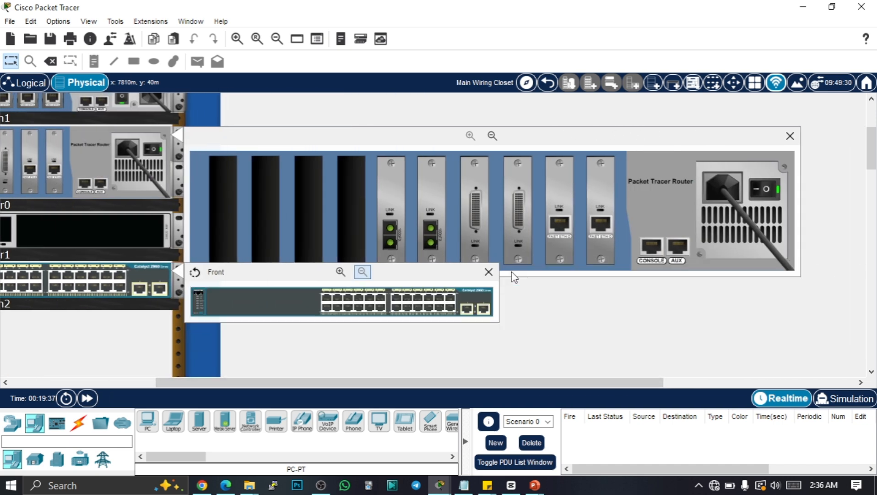
left_click(342, 272)
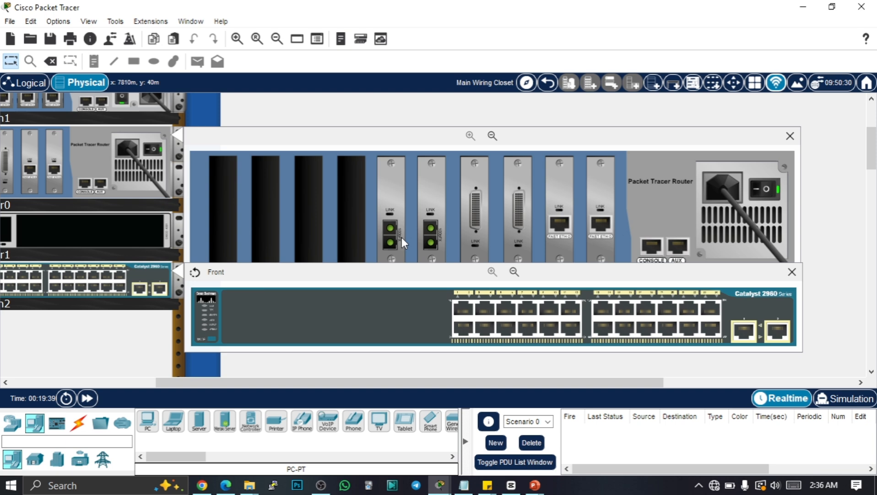
left_click(492, 136)
left_click(319, 136)
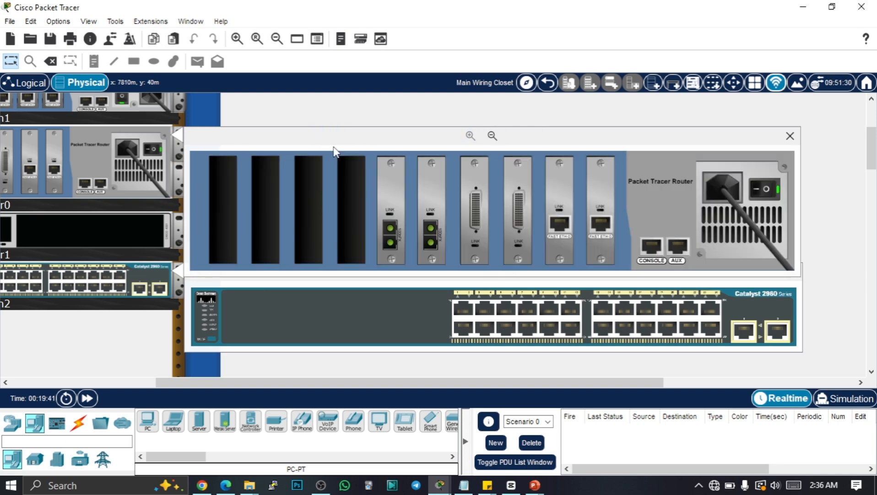
left_click_drag(249, 380, 146, 368)
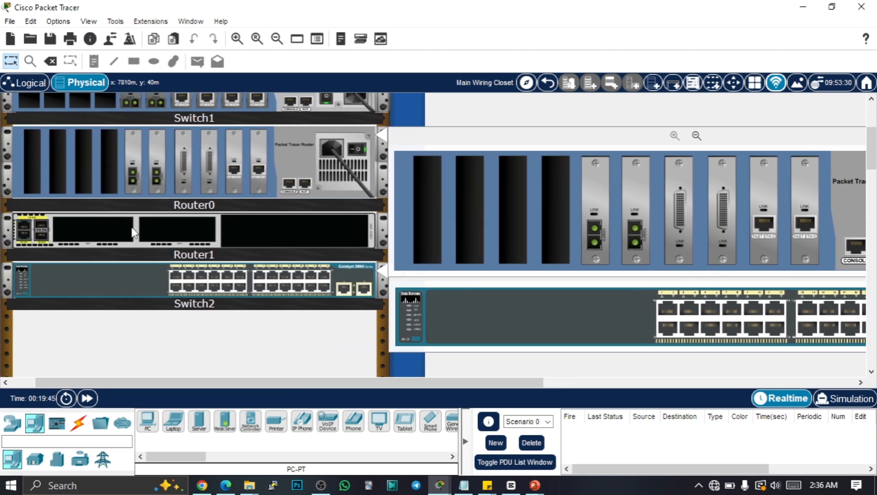
Step: Inspect the front of Switch1 in the rack and try its power switch, leaving it switched on
scroll(209, 204, "up", 3)
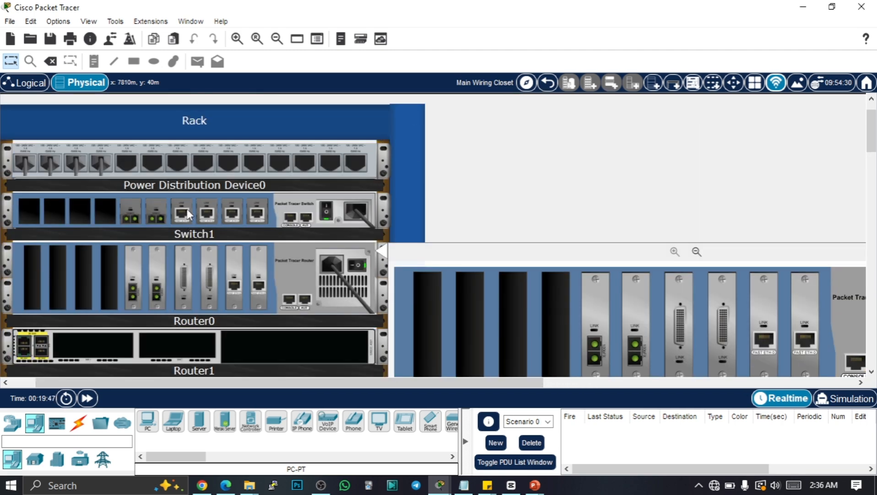
right_click(261, 204)
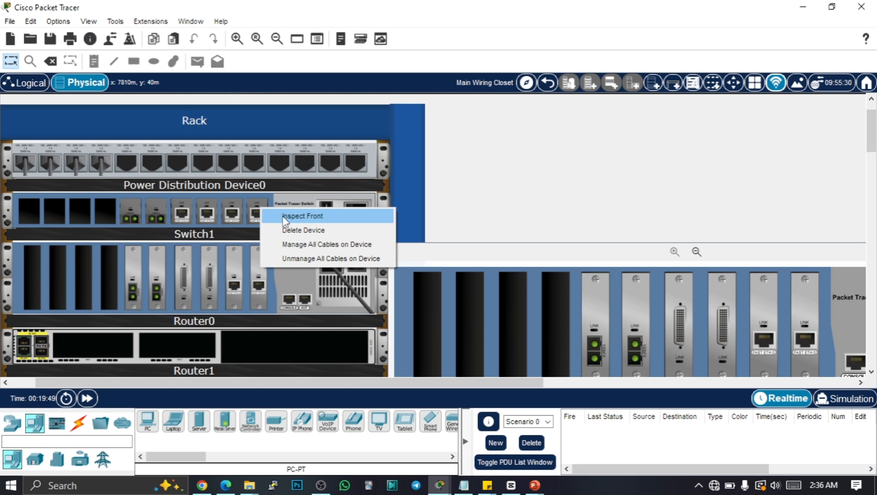
left_click(283, 216)
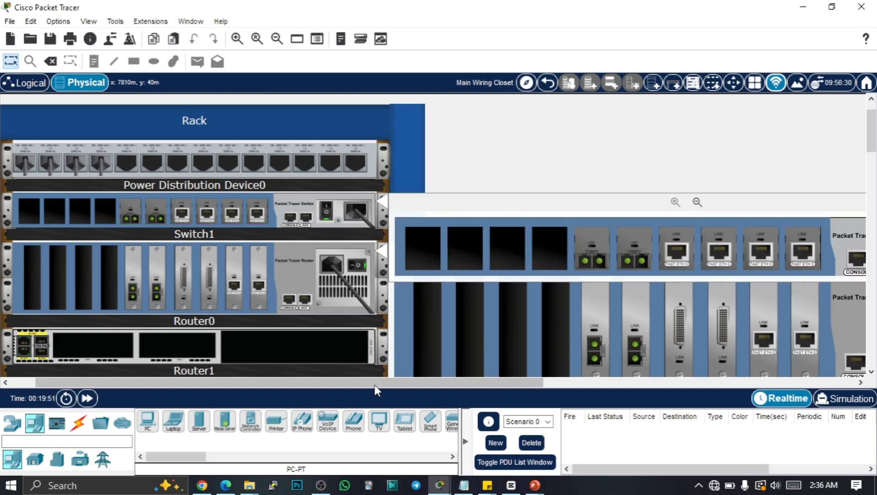
left_click_drag(375, 385, 511, 380)
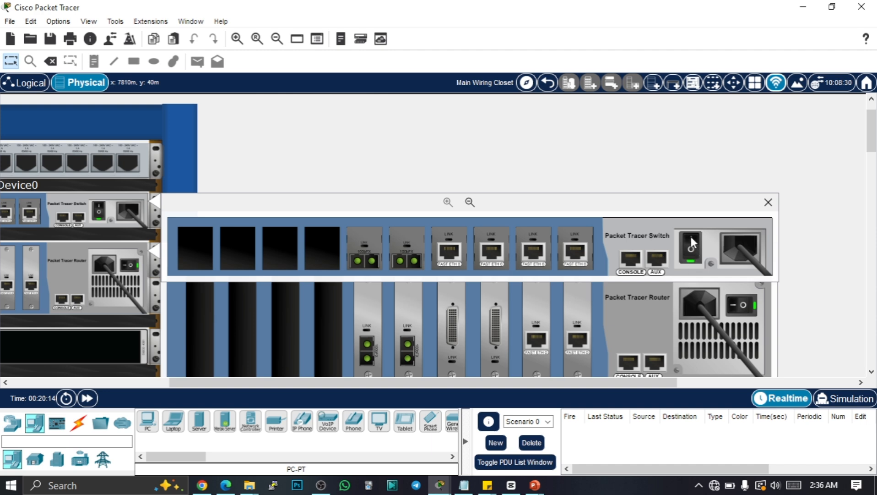
left_click(692, 252)
left_click(692, 242)
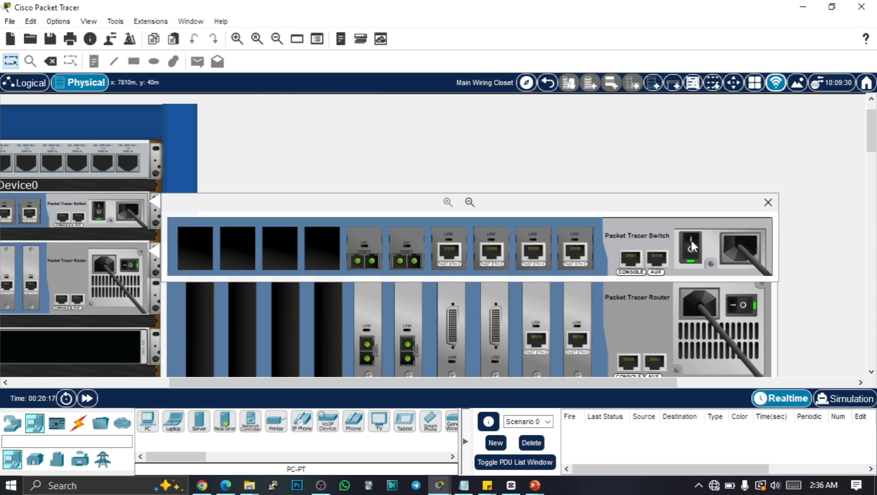
Step: Close the inspection views of Router0 and Switch1
left_click(743, 308)
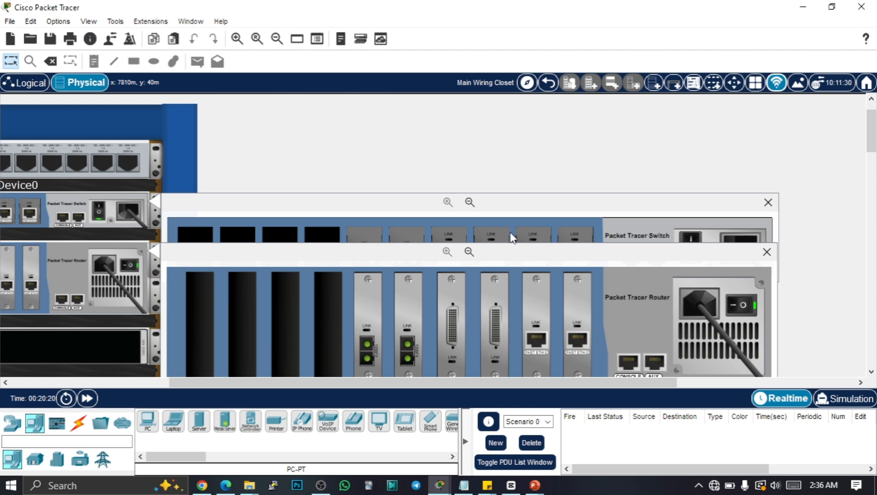
left_click(766, 252)
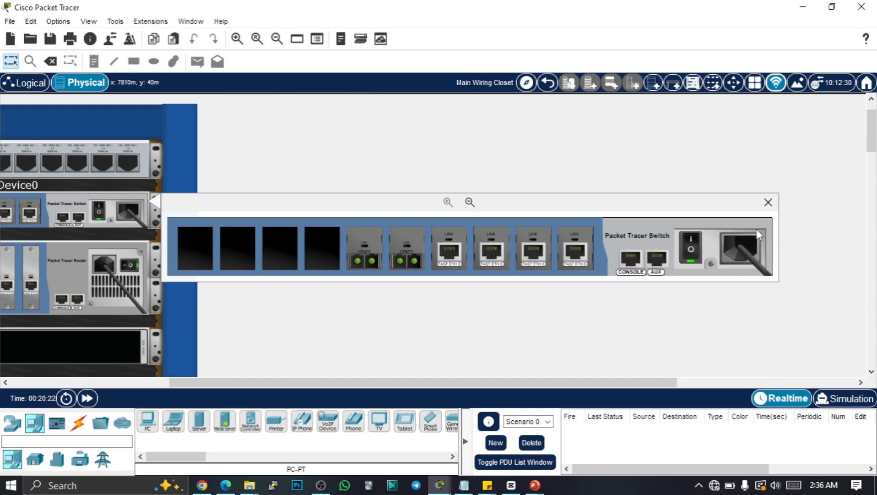
left_click(769, 202)
Step: Inspect the rear of the Catalyst 2960 switch, examine its console port and power inlet, and close the inspection view
scroll(255, 258, "down", 4)
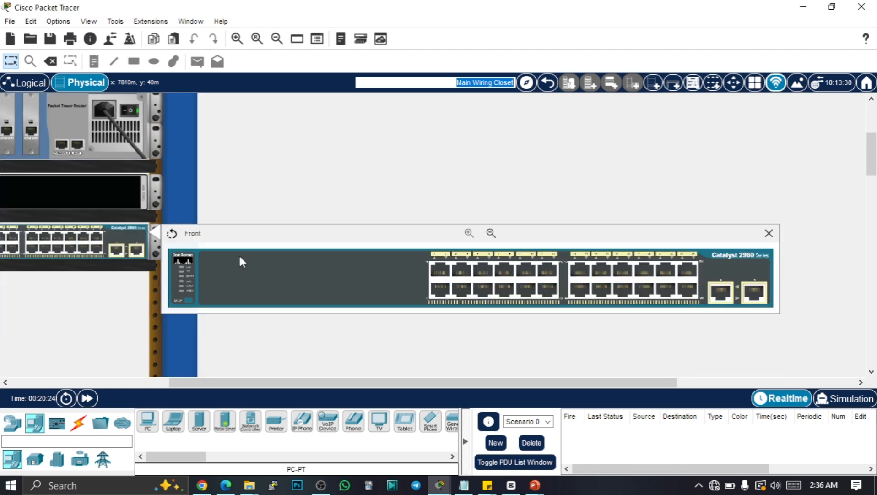
mouse_move(317, 381)
left_mouse_down()
mouse_move(165, 375)
mouse_move(302, 378)
left_mouse_up()
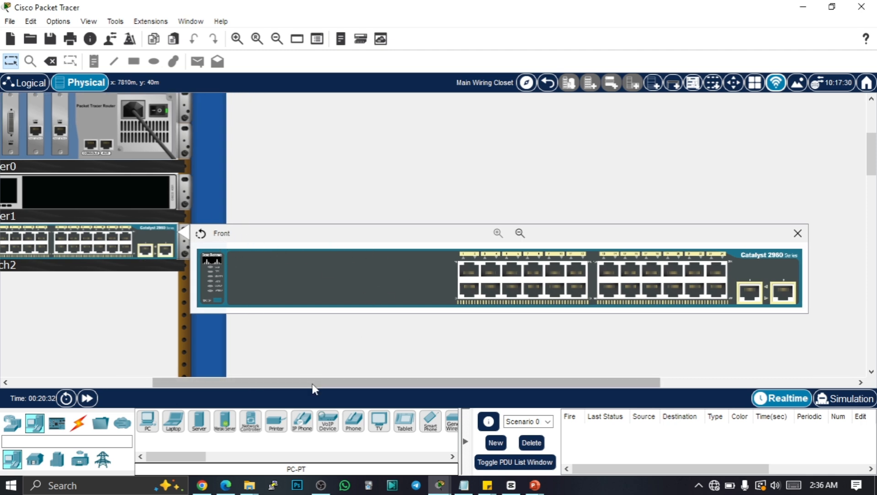
left_click_drag(313, 382, 205, 382)
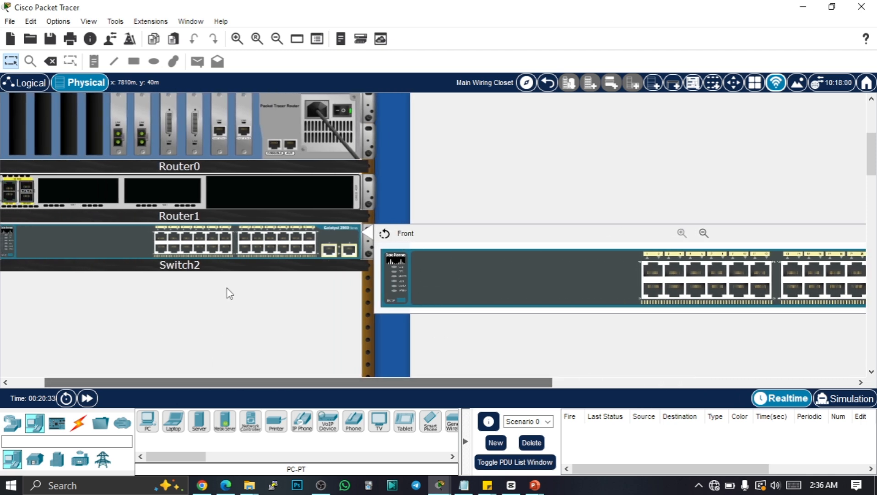
right_click(278, 234)
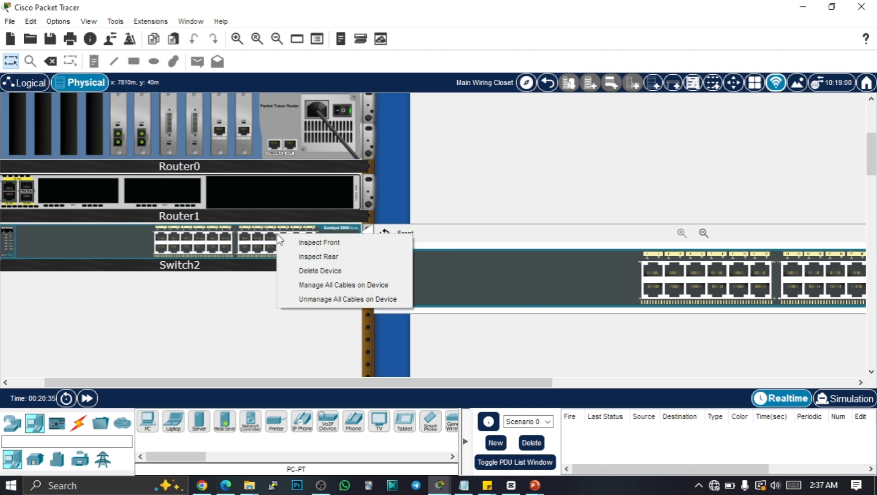
left_click(303, 257)
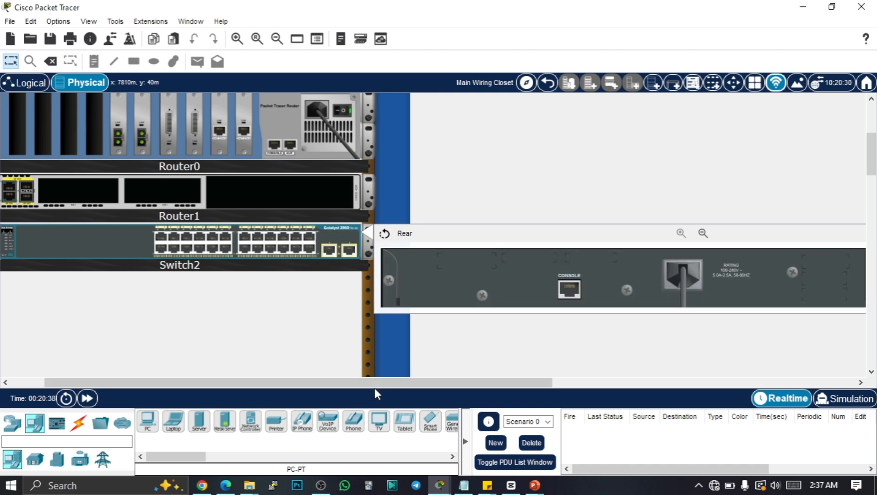
left_click_drag(368, 381, 504, 382)
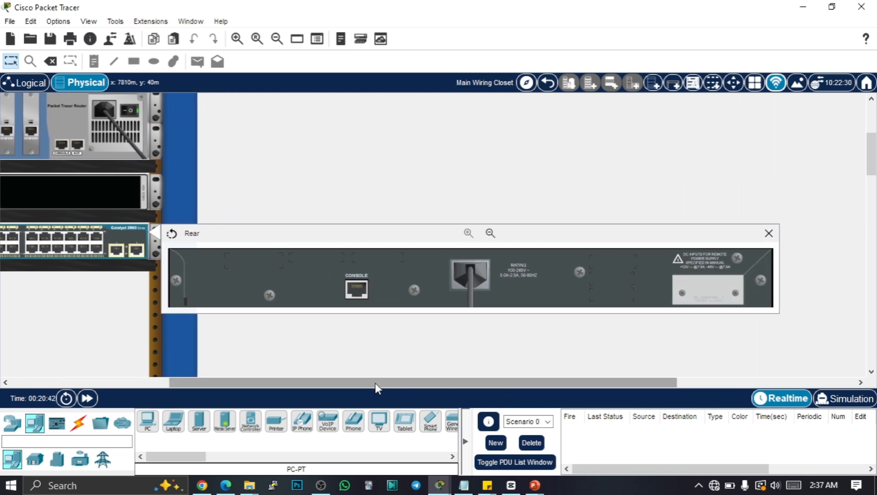
left_click_drag(378, 384, 216, 363)
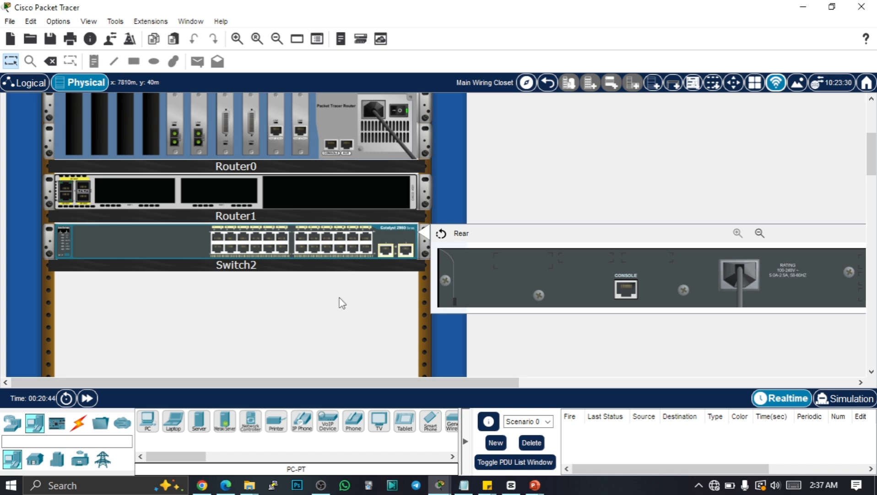
left_click_drag(329, 383, 485, 382)
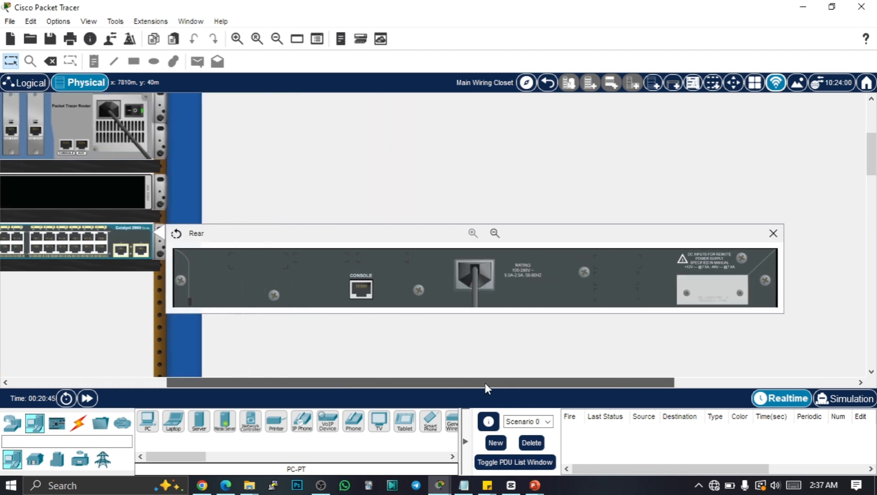
left_click(772, 233)
Step: Open the front inspection view of Router0 in the rack again
left_click_drag(299, 382, 148, 382)
scroll(270, 222, "up", 3)
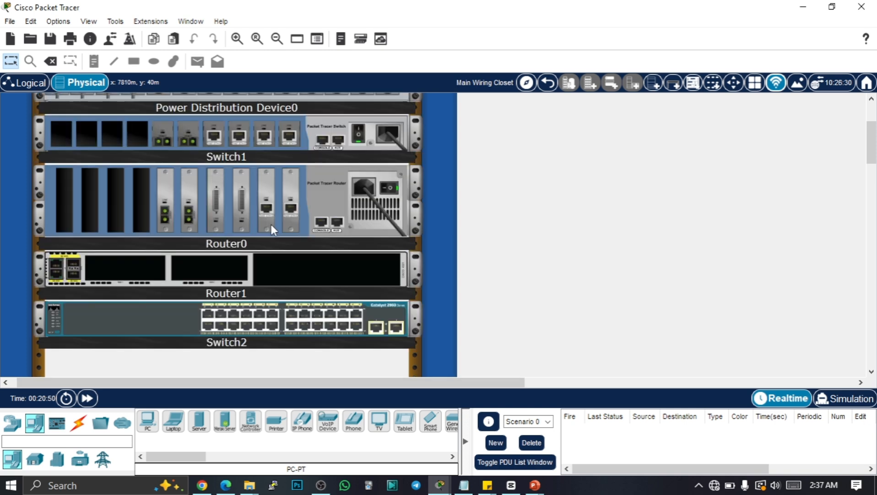
scroll(270, 224, "up", 2)
right_click(333, 228)
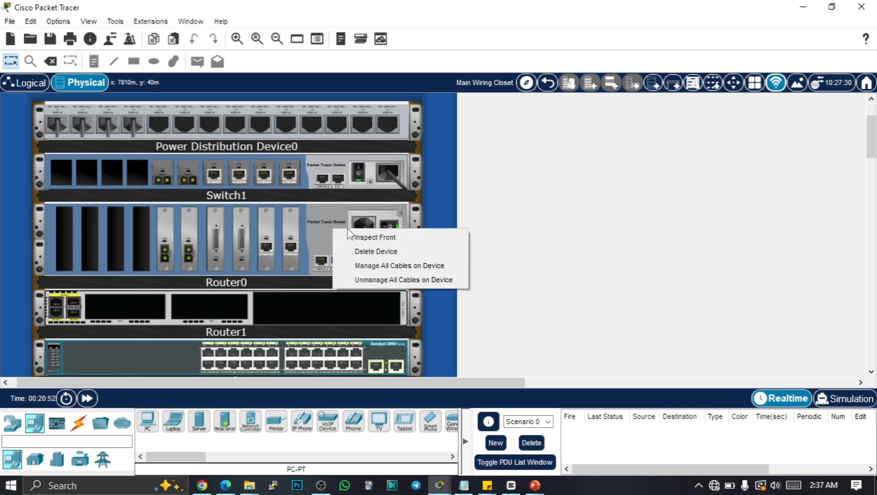
left_click(363, 236)
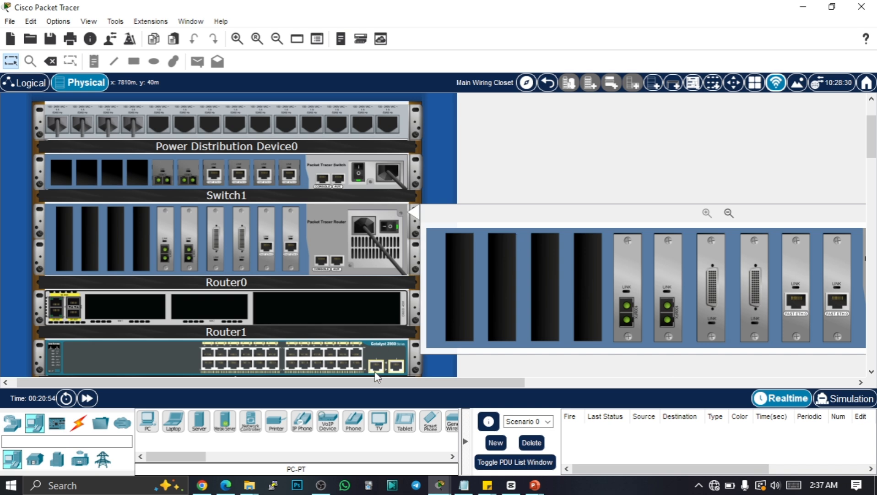
left_click_drag(380, 382, 311, 384)
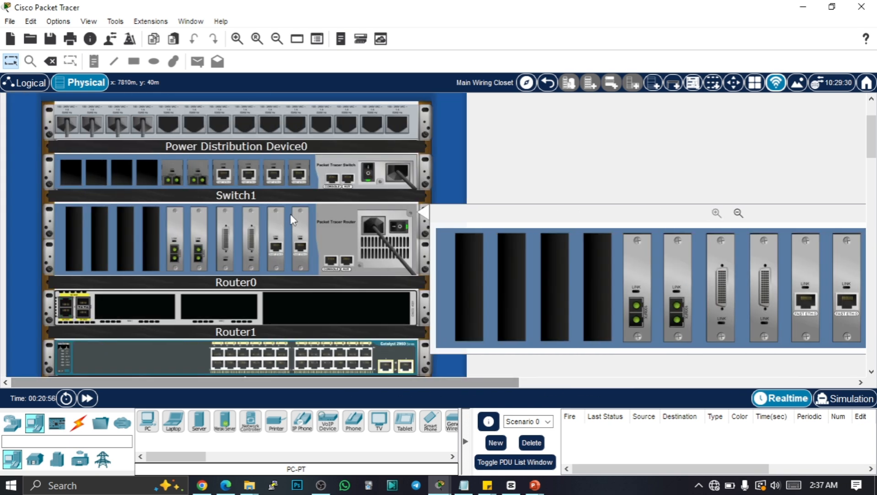
Step: Compare which inspection sides are offered for Switch1, the power distribution device, Router1 and the Catalyst 2960 switch
right_click(292, 170)
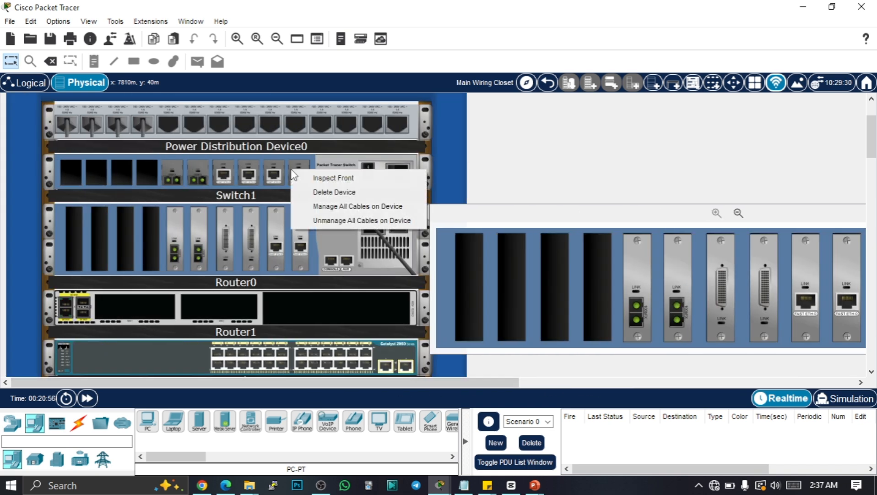
right_click(273, 128)
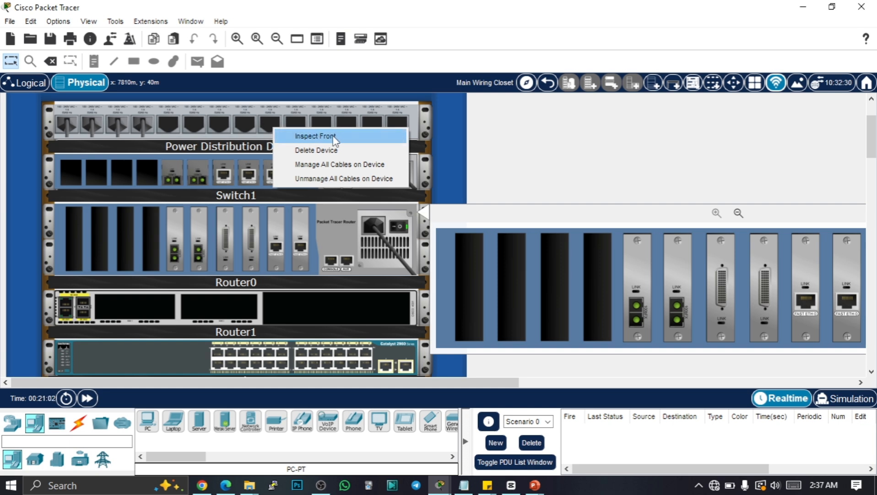
right_click(215, 306)
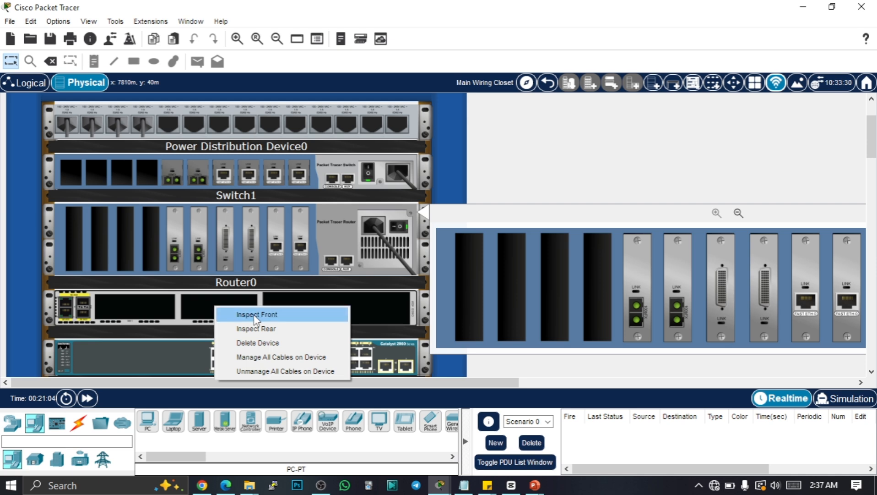
right_click(164, 359)
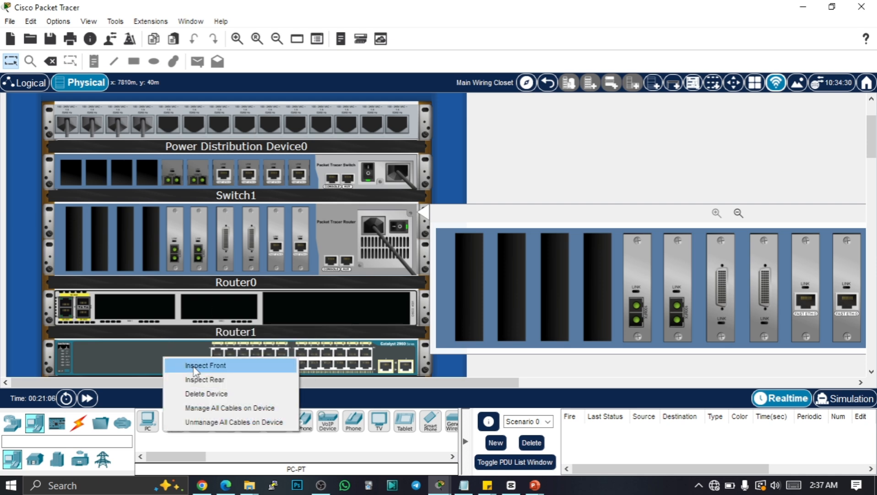
Step: Inspect the front of Router1 in the rack and examine its ports and module slots
right_click(233, 303)
left_click(270, 308)
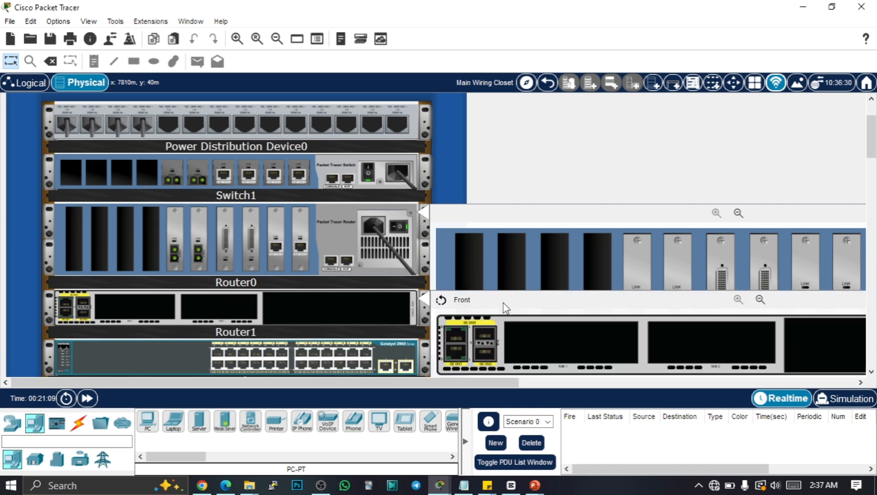
left_click_drag(360, 383, 486, 375)
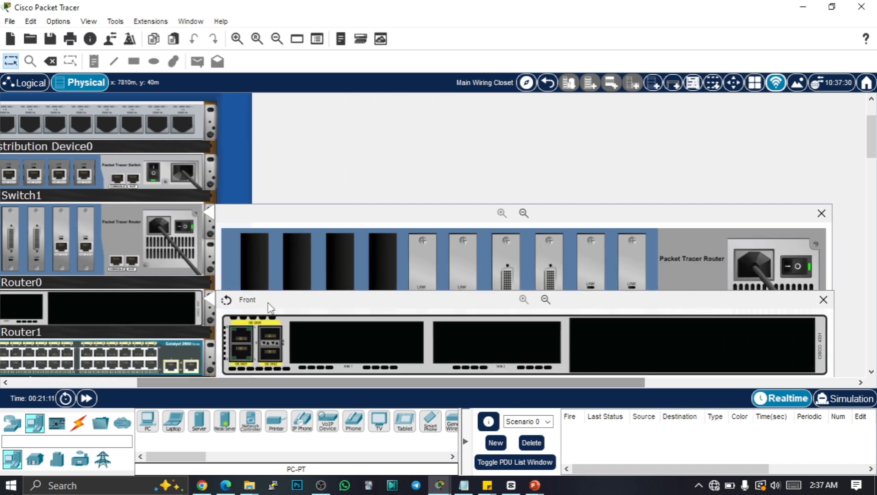
Step: Switch Router1's inspection to the rear side and examine its AUX and console ports
right_click(154, 307)
left_click(186, 331)
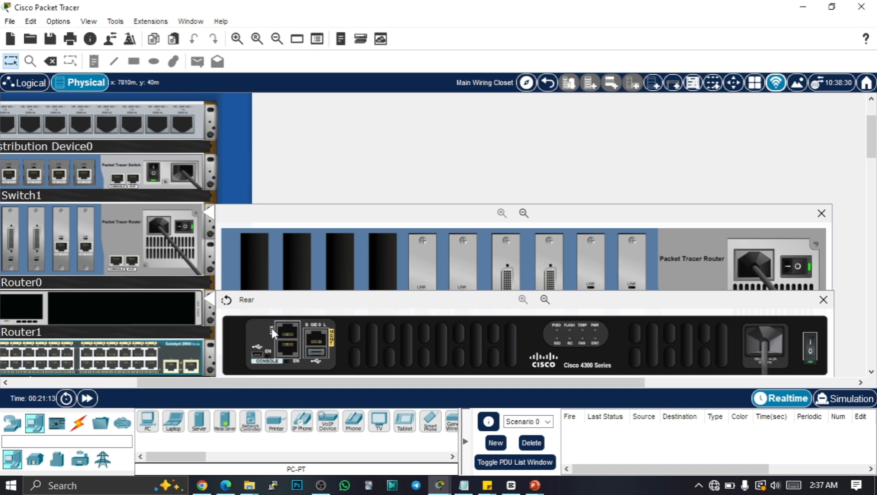
left_click_drag(245, 385, 284, 381)
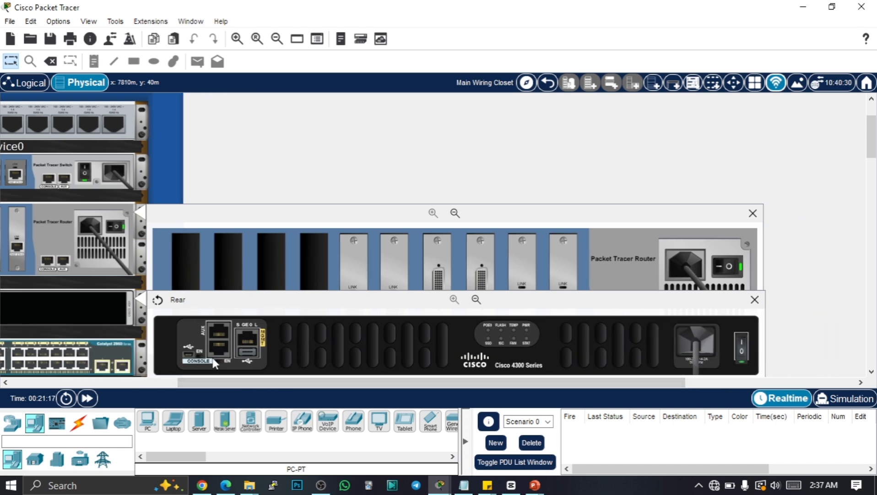
mouse_move(216, 331)
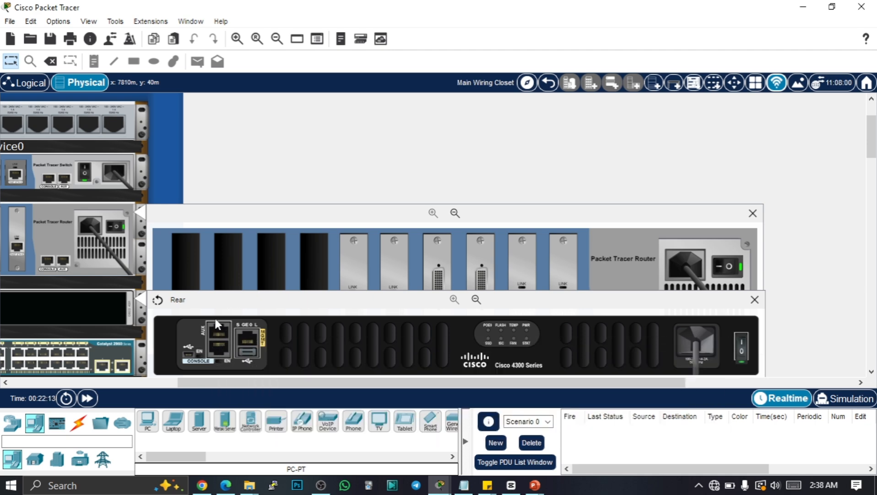
mouse_move(219, 331)
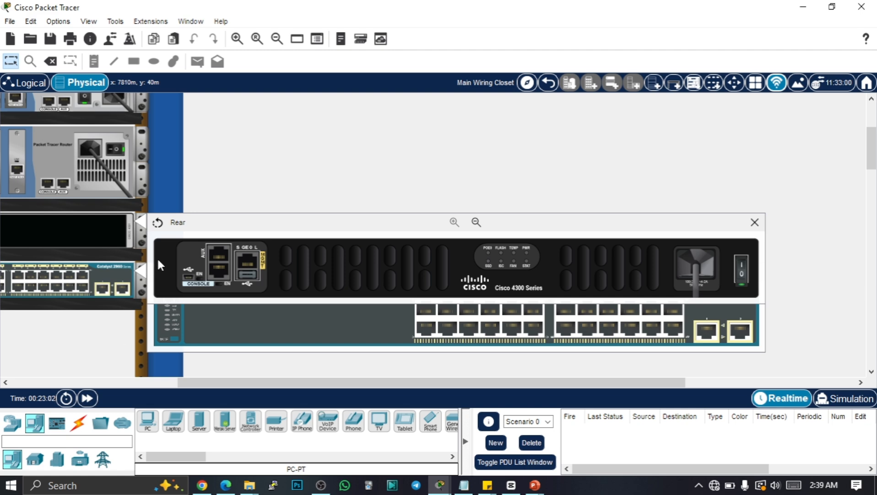
mouse_move(162, 267)
Step: Close the inspection views of Router1 and the Catalyst 2960 switch
left_click(754, 222)
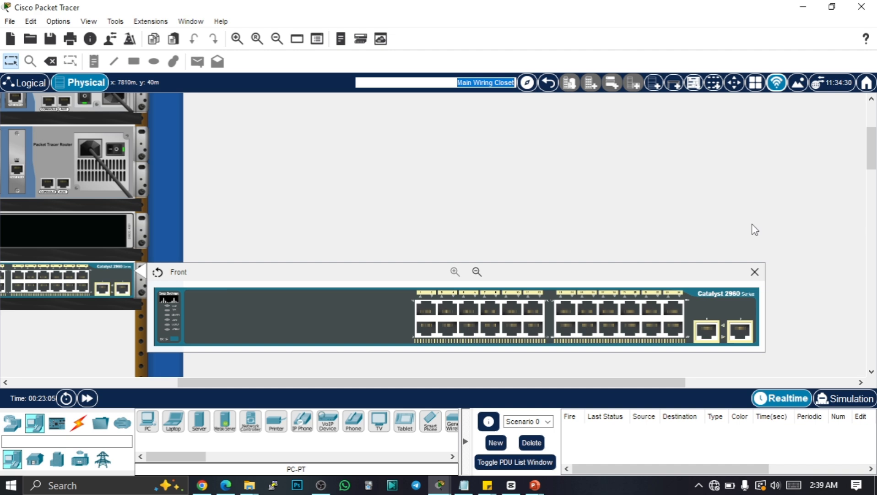
left_click(755, 272)
scroll(147, 351, "up", 3)
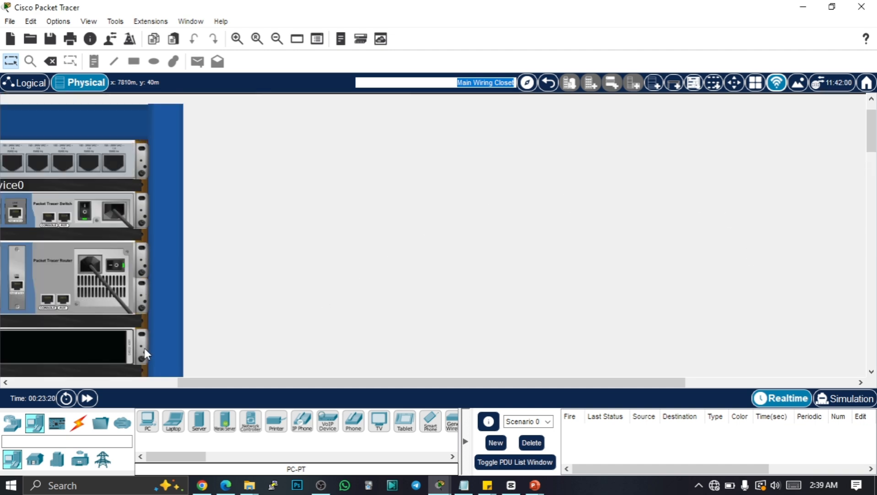
Step: Display the cable pegboard beside the rack in the wiring closet and view it together with the rack devices
left_click(713, 83)
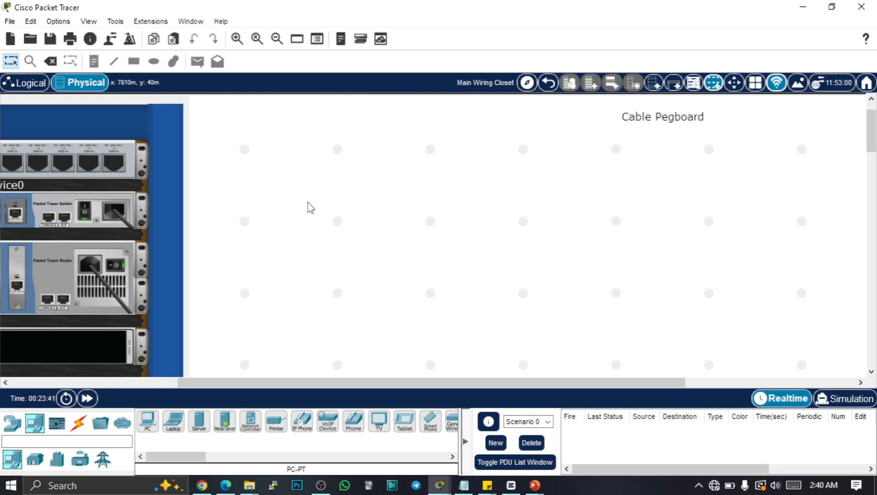
left_click_drag(247, 382, 98, 381)
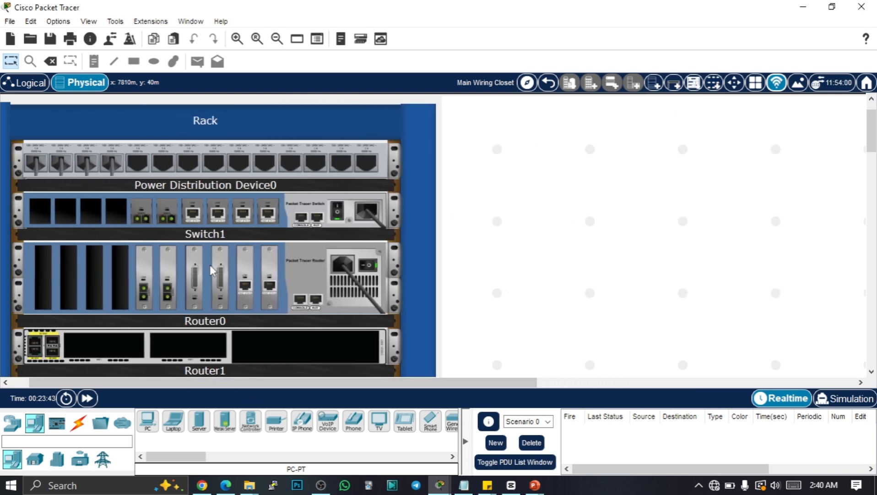
scroll(235, 268, "down", 4)
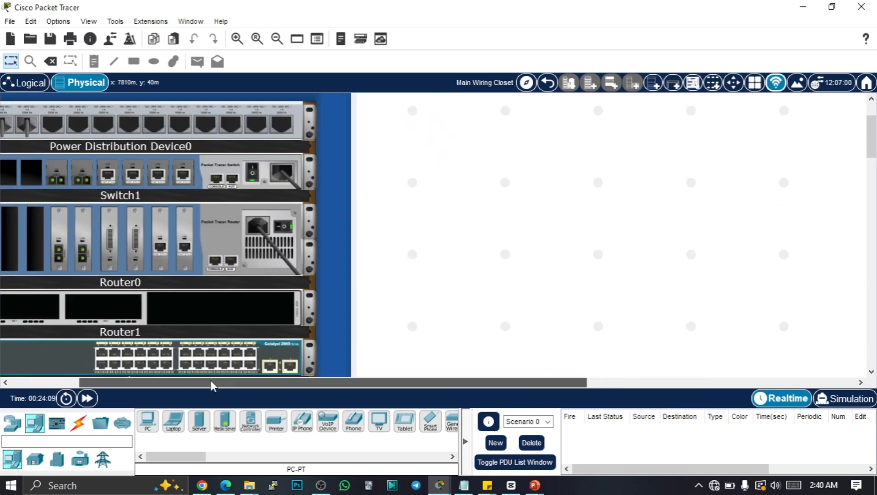
left_click_drag(209, 380, 119, 375)
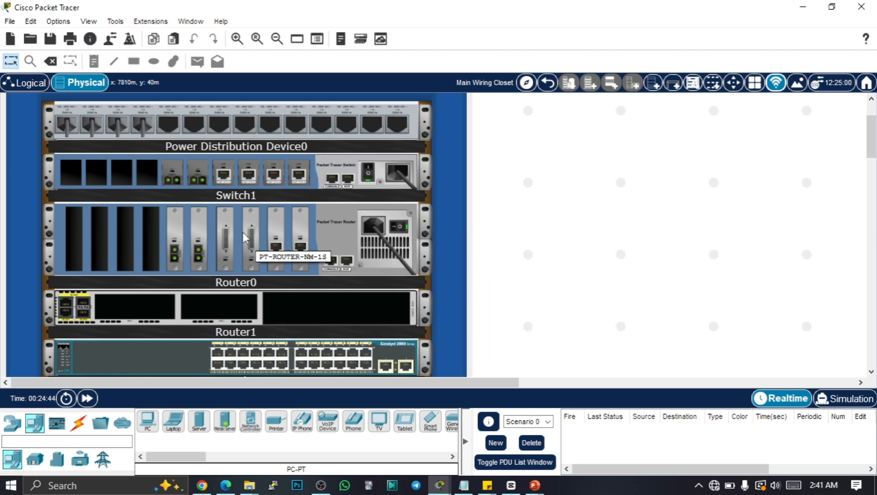
Step: Hang a Copper Straight-Through cable and a Copper Cross-Over cable side by side on the cable pegboard
mouse_move(215, 323)
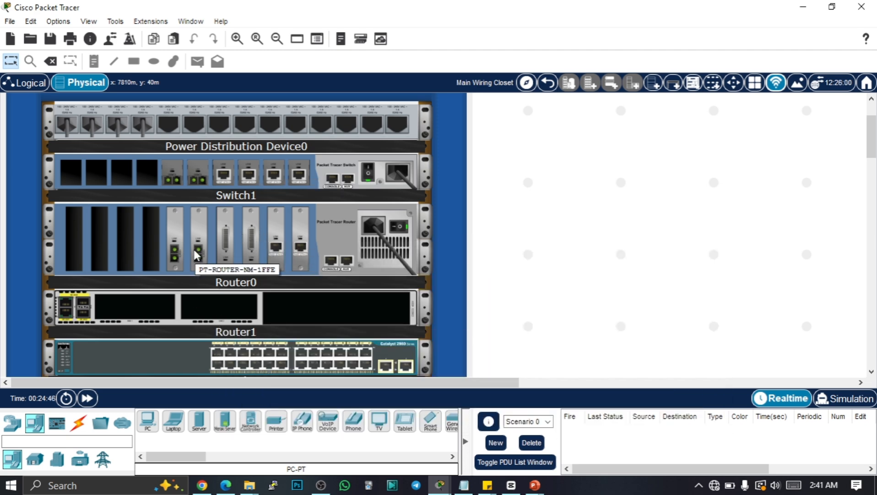
left_click(79, 422)
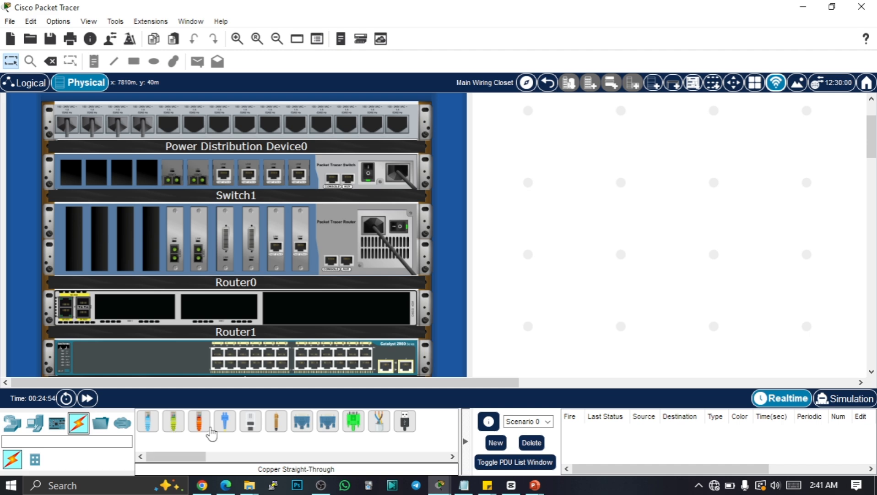
left_click_drag(175, 425, 529, 115)
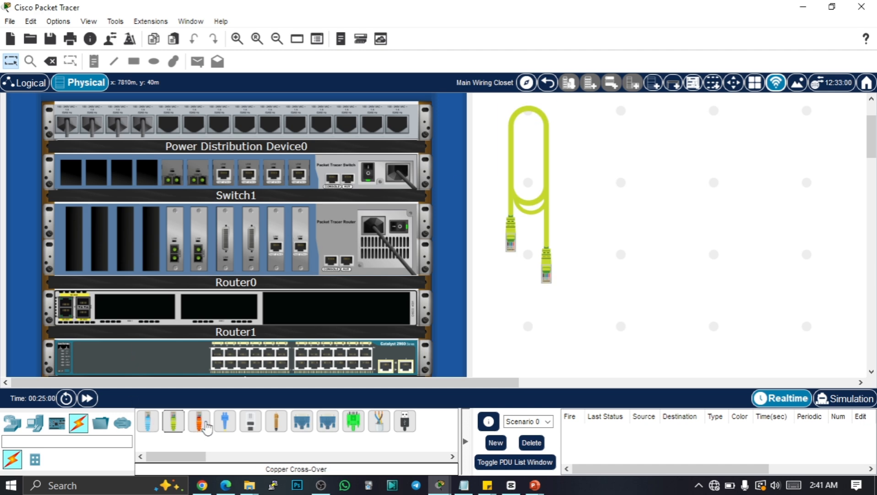
left_click_drag(201, 427, 621, 117)
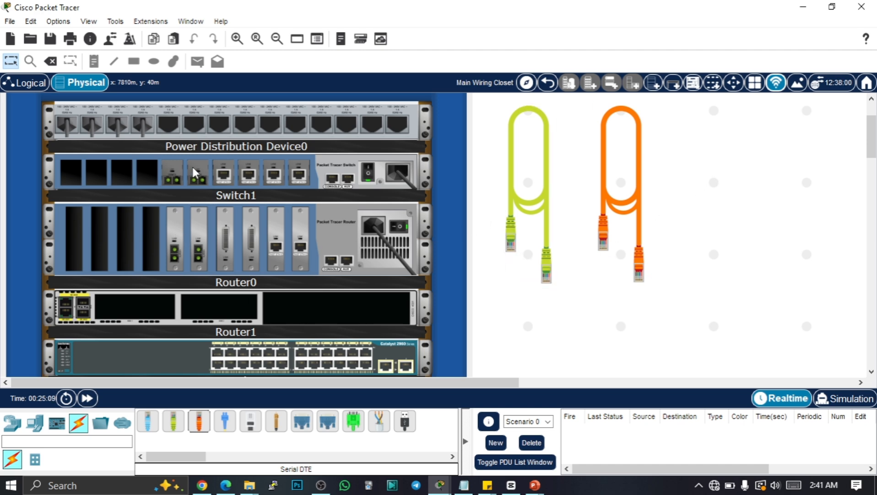
Step: Connect Switch1's FastEthernet3/1 port to Router0's first copper Ethernet port with the straight-through cable from the pegboard
scroll(215, 172, "up", 2)
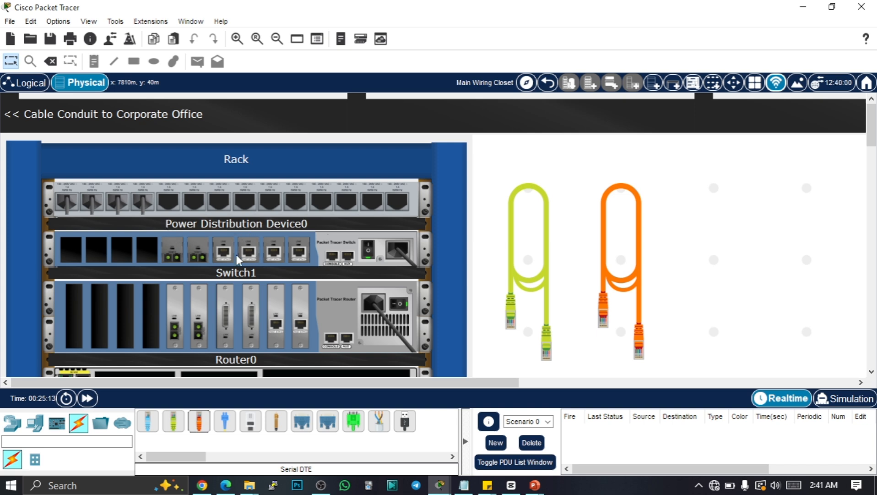
scroll(239, 259, "down", 1)
scroll(264, 213, "down", 1)
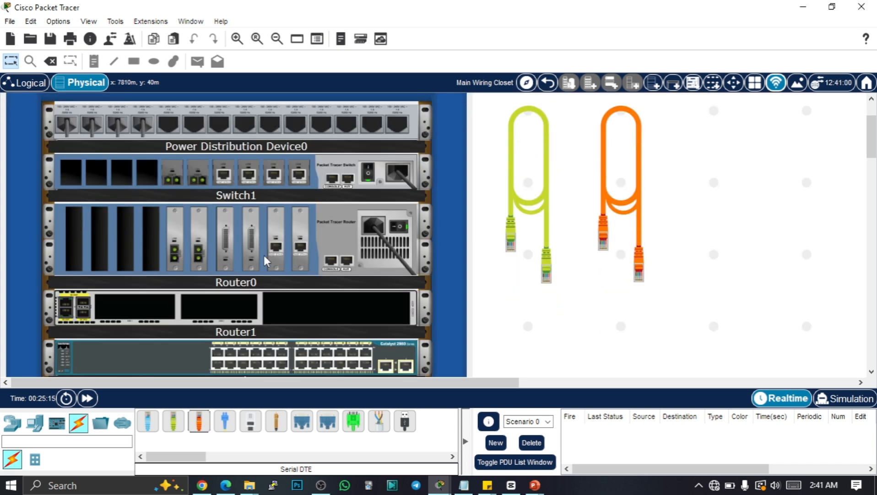
scroll(268, 260, "down", 2)
scroll(259, 247, "up", 2)
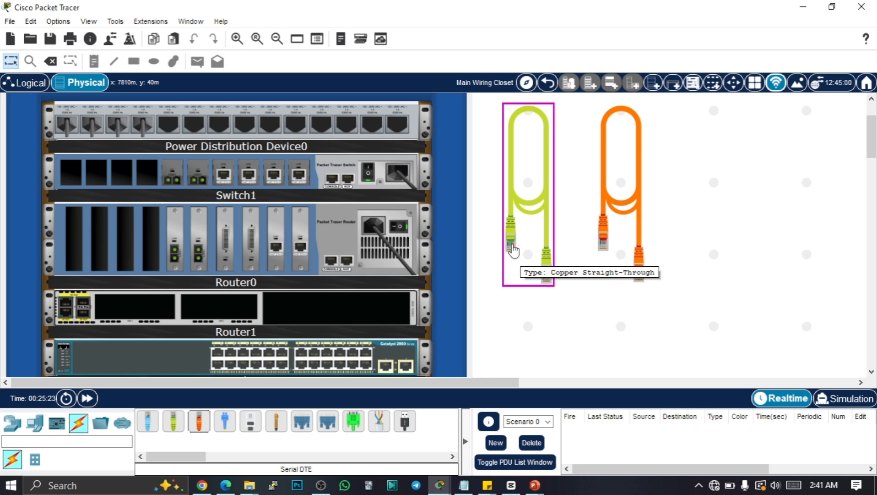
left_click(513, 250)
left_click_drag(513, 250, 225, 174)
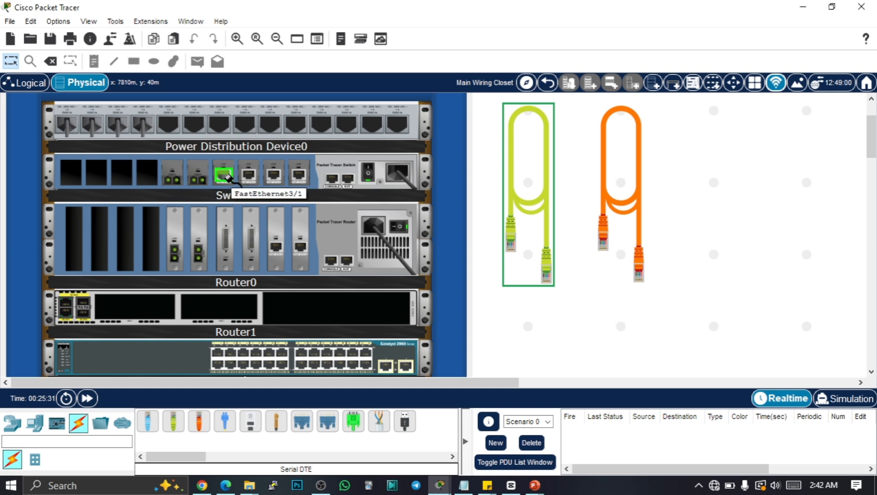
left_click_drag(548, 273, 282, 253)
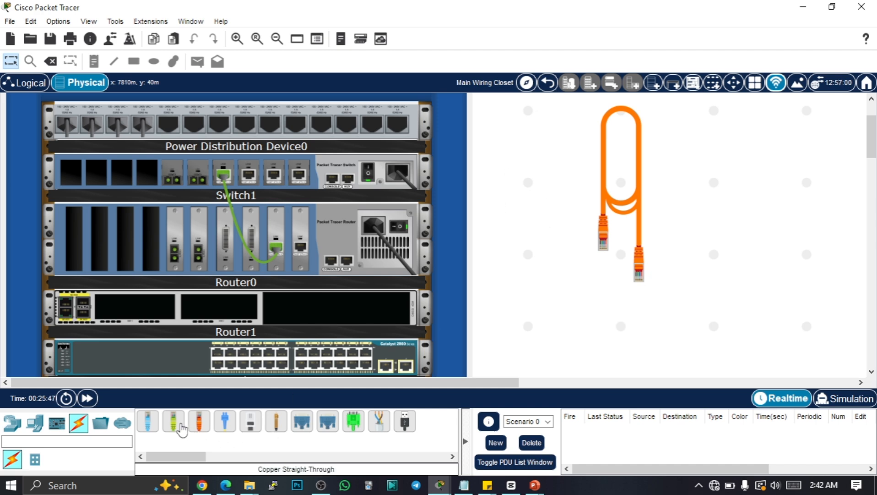
Step: Hang another Copper Straight-Through cable on the pegboard and use it to connect Switch1's second copper port to an Ethernet port on Router1
left_click_drag(173, 420, 526, 117)
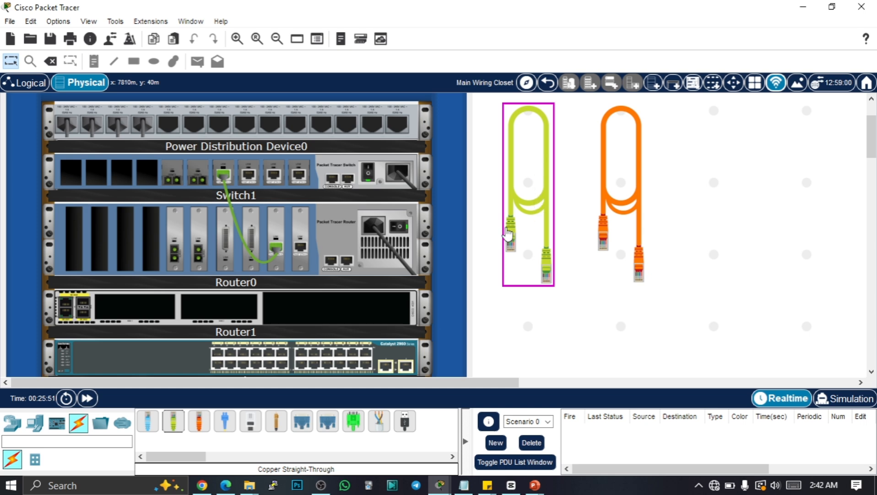
scroll(230, 305, "down", 3)
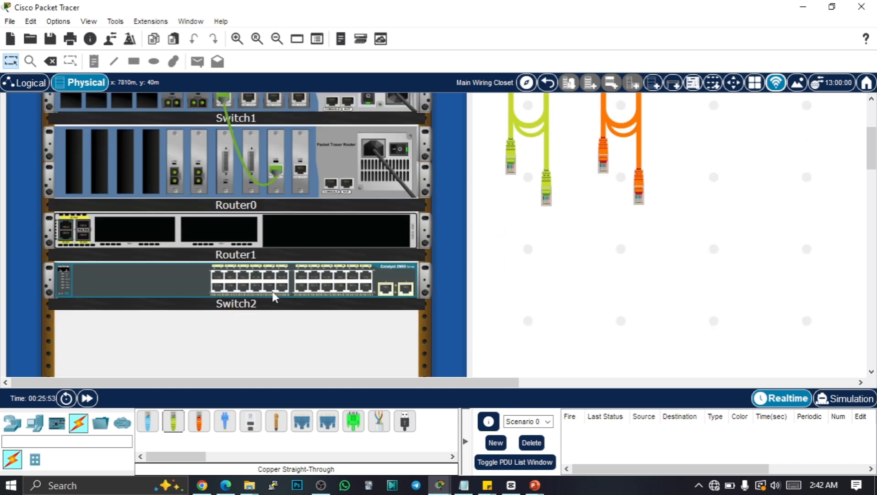
scroll(273, 297, "up", 1)
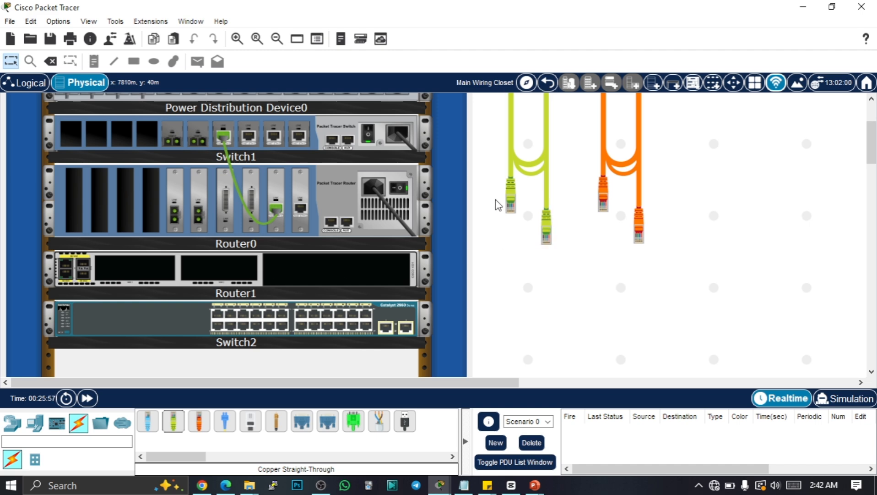
left_click_drag(513, 215, 252, 139)
left_click(251, 138)
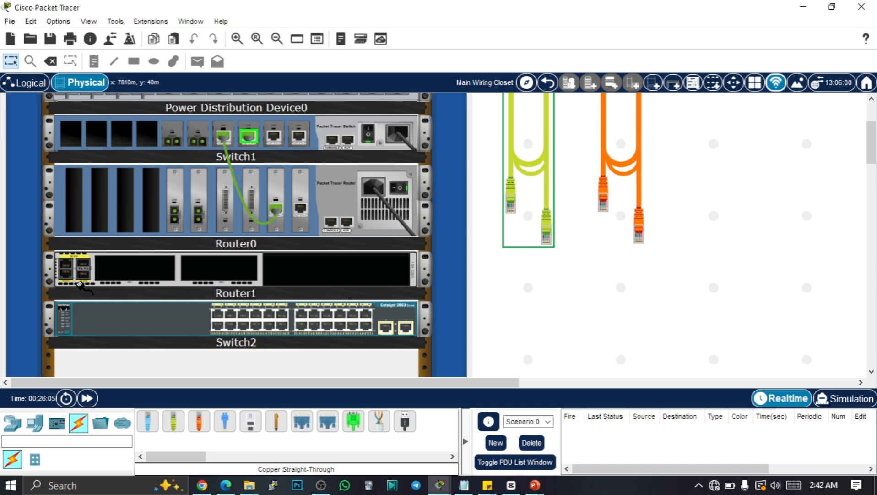
left_click(84, 275)
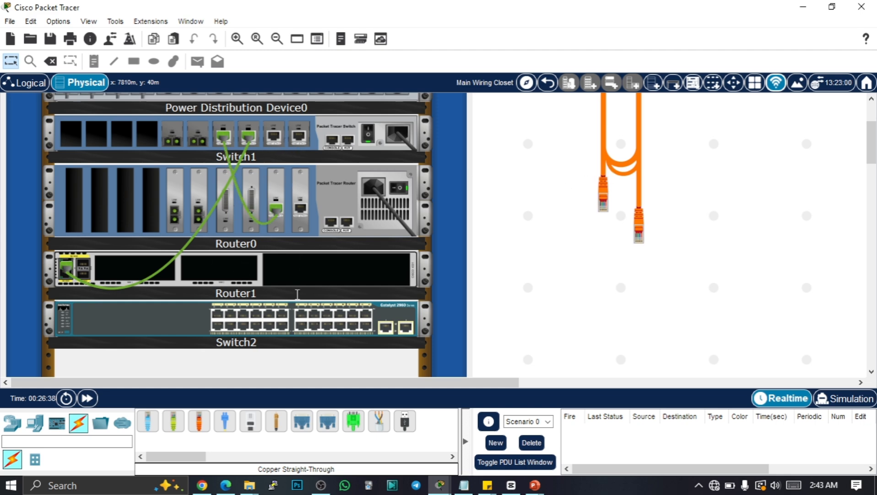
Step: Connect Switch1's FastEthernet1/1 port to Switch2's GigabitEthernet0/1 port with the cross-over cable
left_click_drag(598, 214, 335, 144)
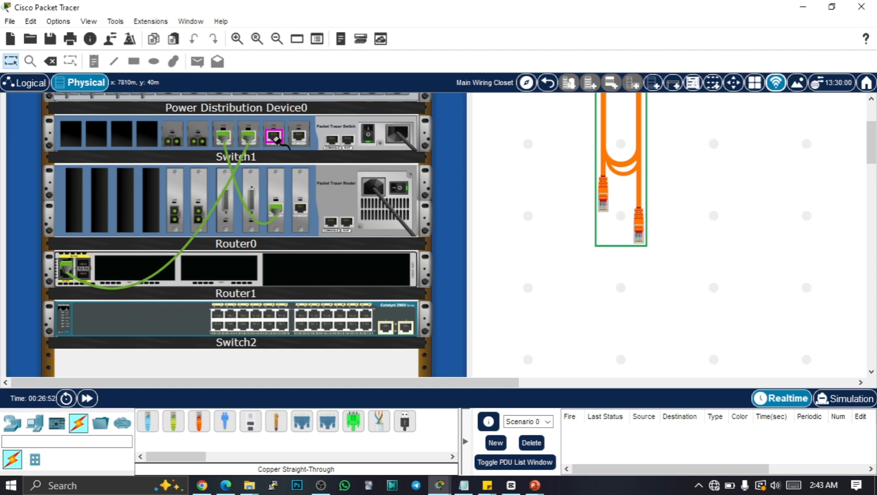
left_click(275, 136)
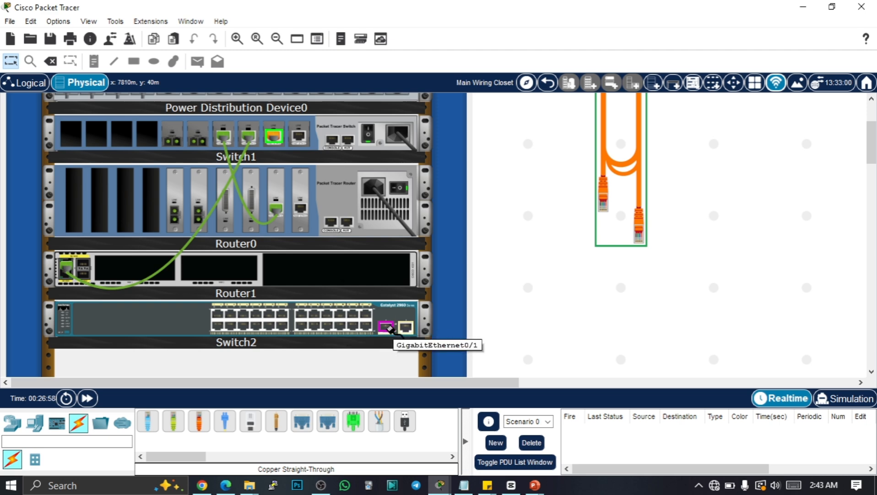
left_click(389, 328)
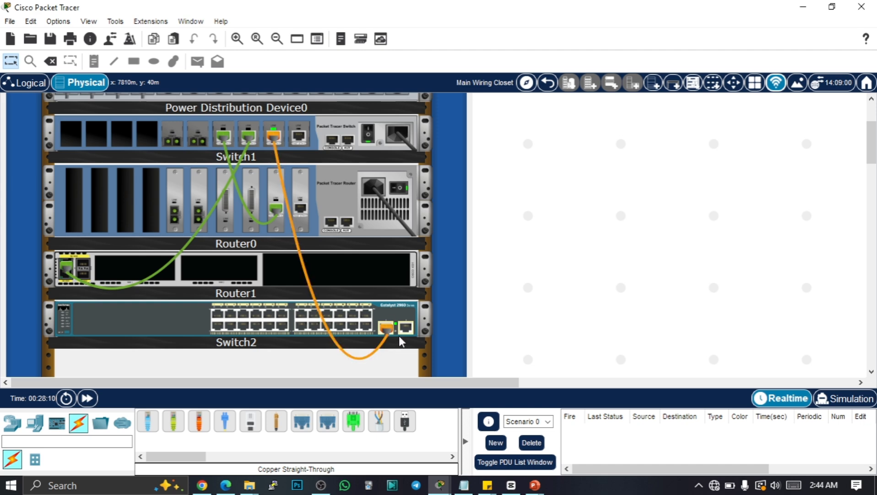
Step: Move the cross-over cable's Switch2 end through several FastEthernet ports, finishing at the last lower port of the first port block
mouse_move(388, 334)
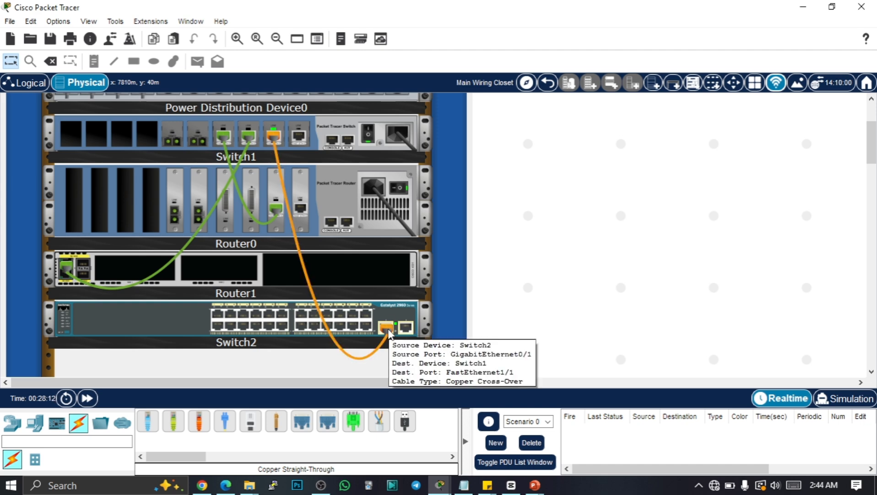
left_click_drag(387, 326, 367, 315)
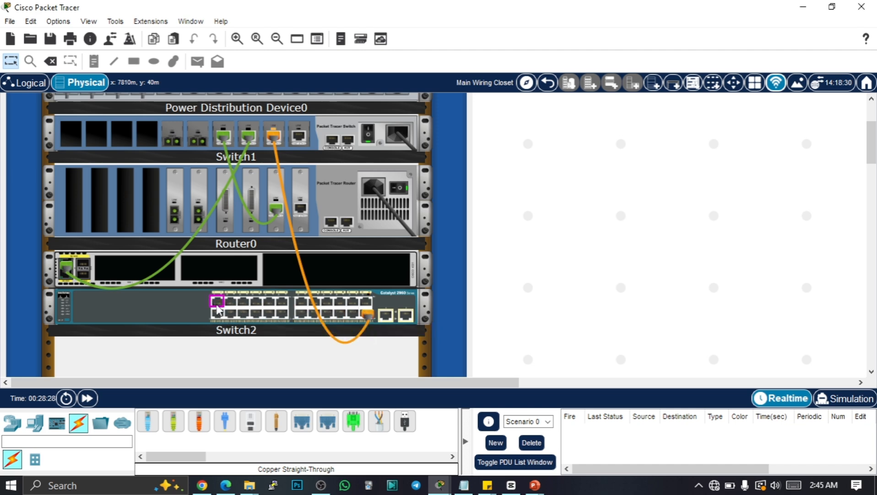
left_click(217, 306)
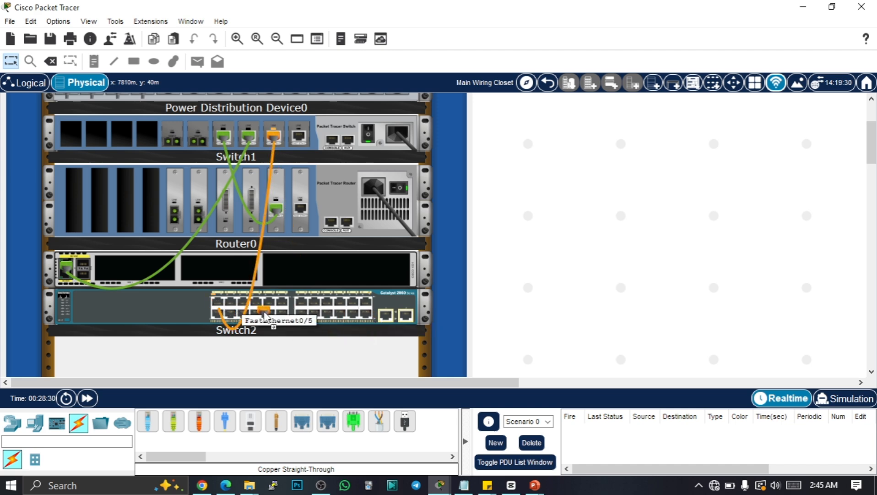
left_click(284, 315)
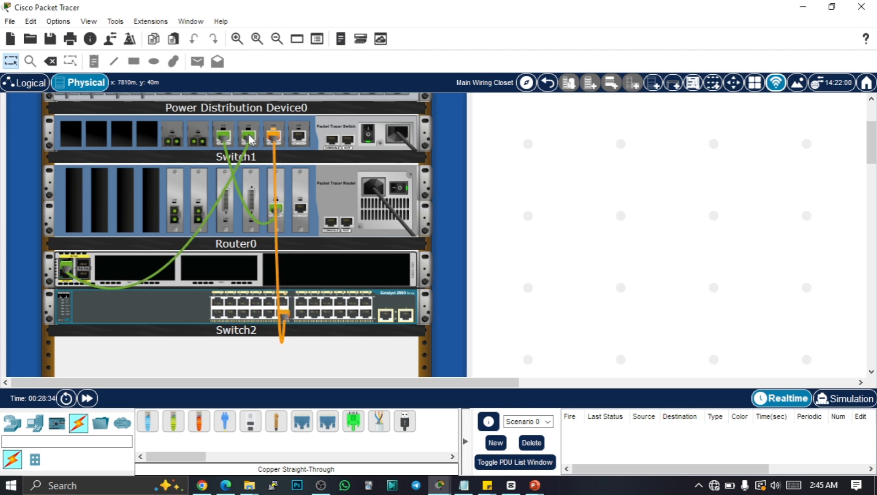
Step: Move the Switch1 end of Router1's cable to Router0's free copper port, and delete the cross-over connection between the two switches
left_click_drag(250, 138, 299, 212)
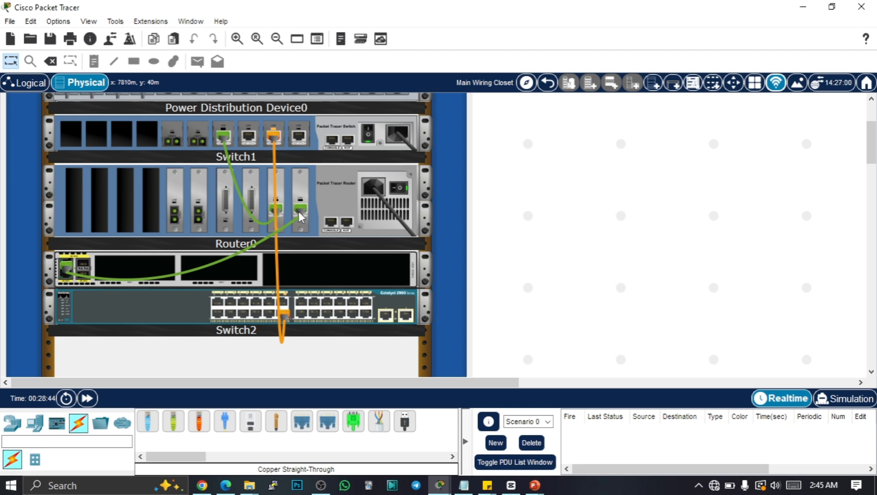
left_click(53, 62)
left_click(274, 138)
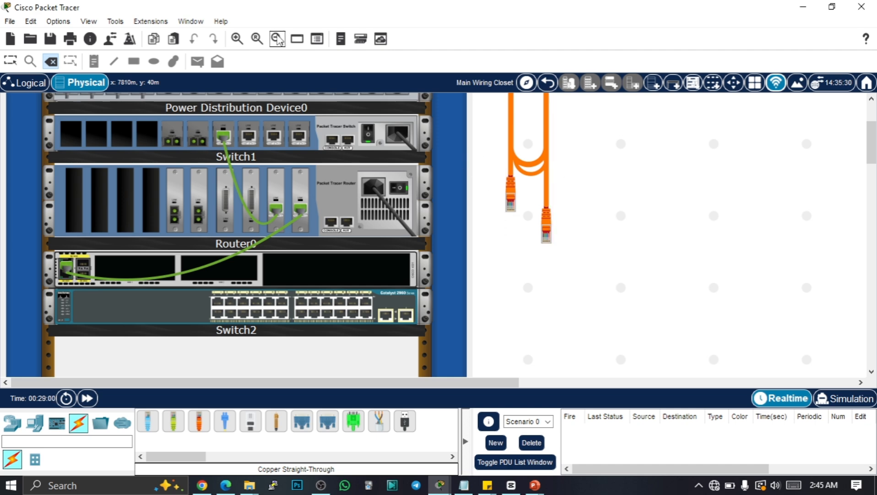
Step: Hang a USB cable, a Serial DCE cable and a Fiber cable on the pegboard next to the cross-over cable
left_click(277, 39)
scroll(277, 169, "up", 3)
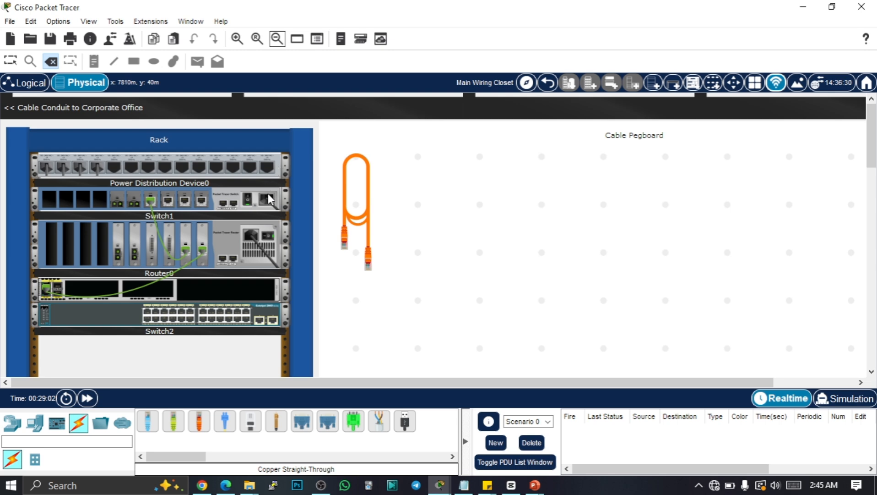
scroll(323, 219, "down", 5)
scroll(327, 220, "up", 5)
scroll(545, 198, "down", 2)
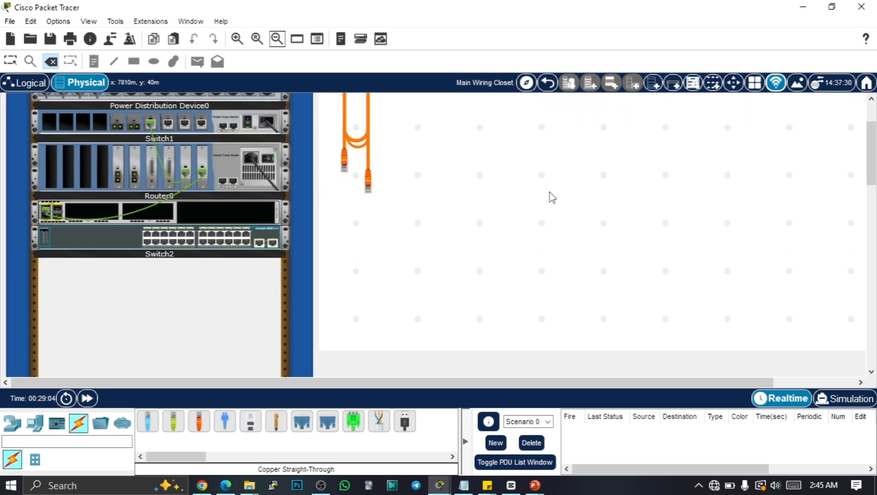
scroll(553, 197, "up", 1)
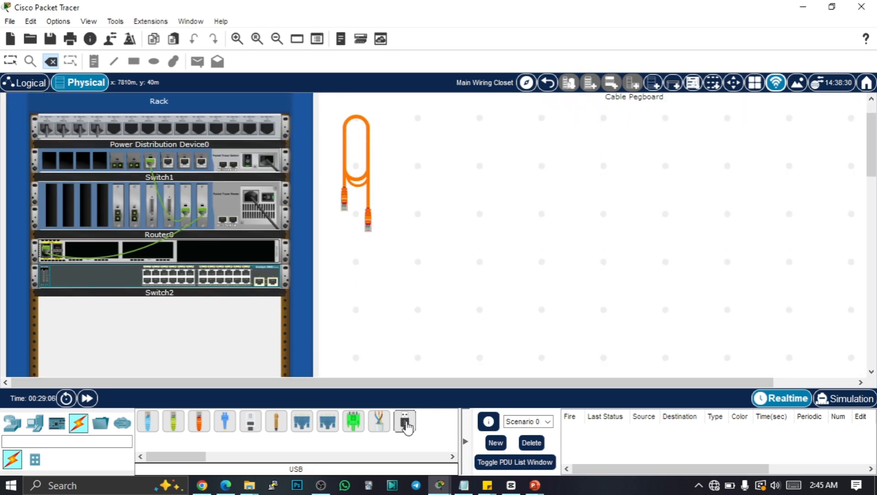
left_click(406, 423)
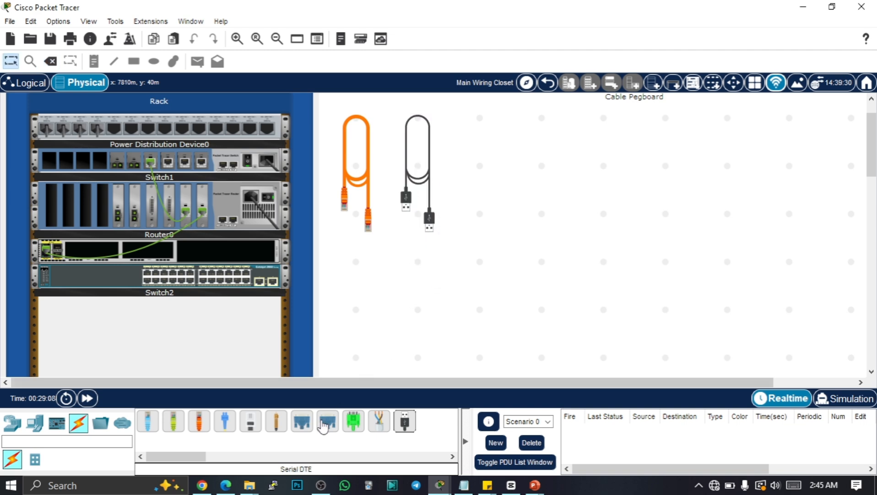
left_click(302, 421)
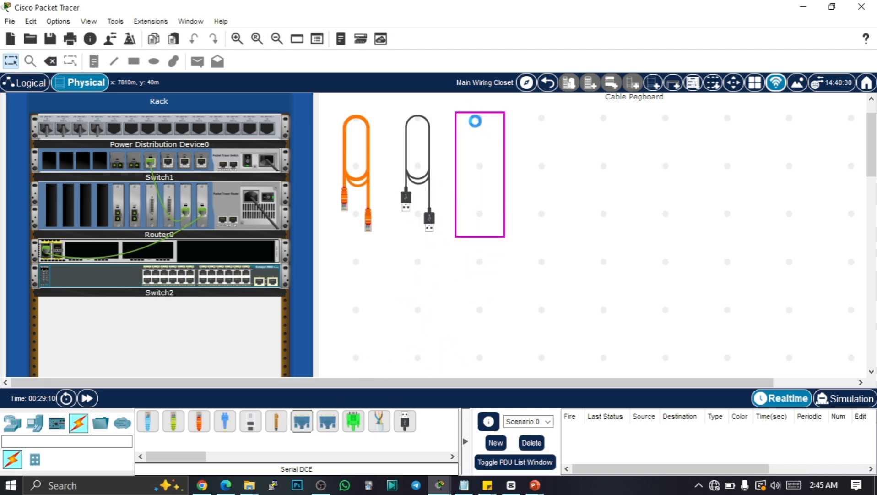
left_click(225, 421)
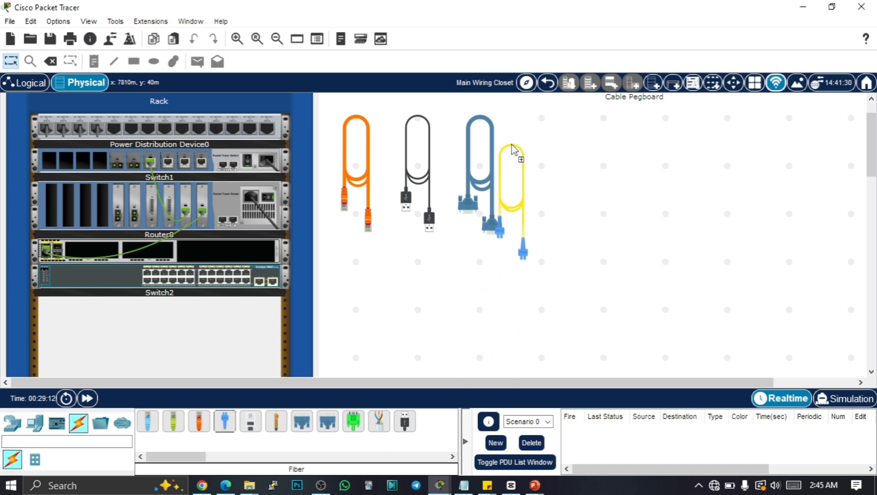
left_click(540, 120)
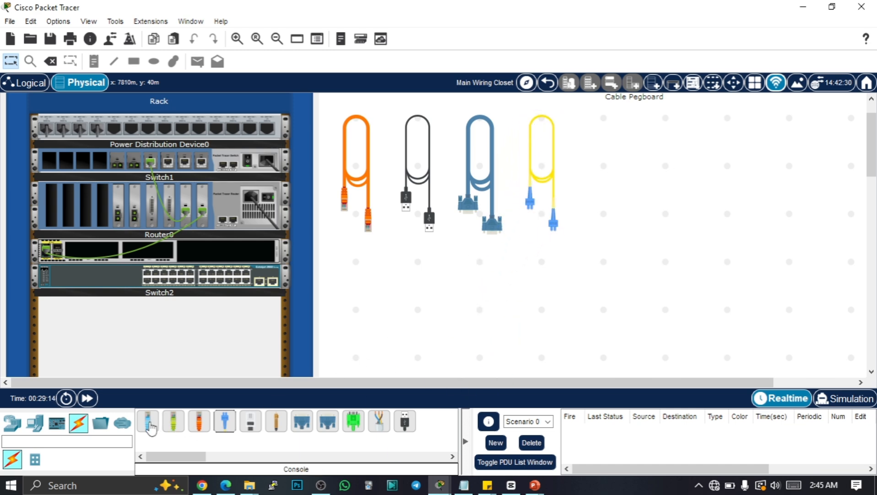
Step: Add a Console cable, a Copper Straight-Through cable and two more Copper Cross-Over cables to the pegboard
left_click(149, 420)
left_click(604, 123)
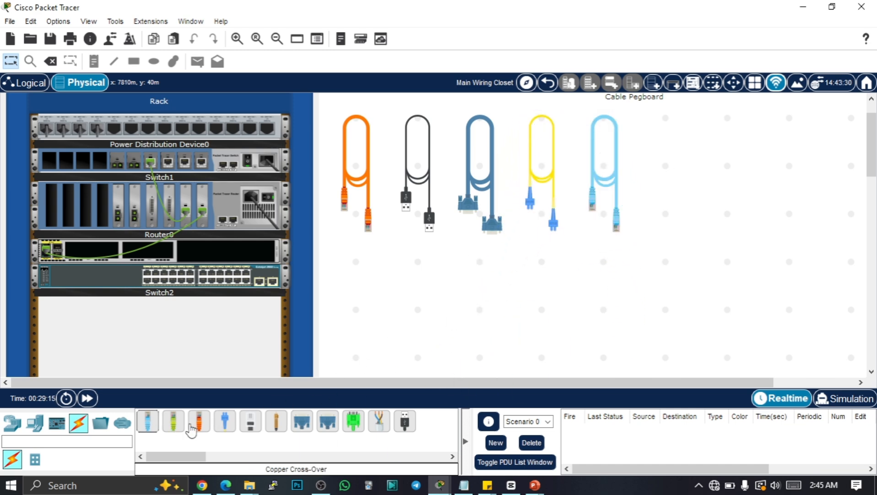
left_click(173, 420)
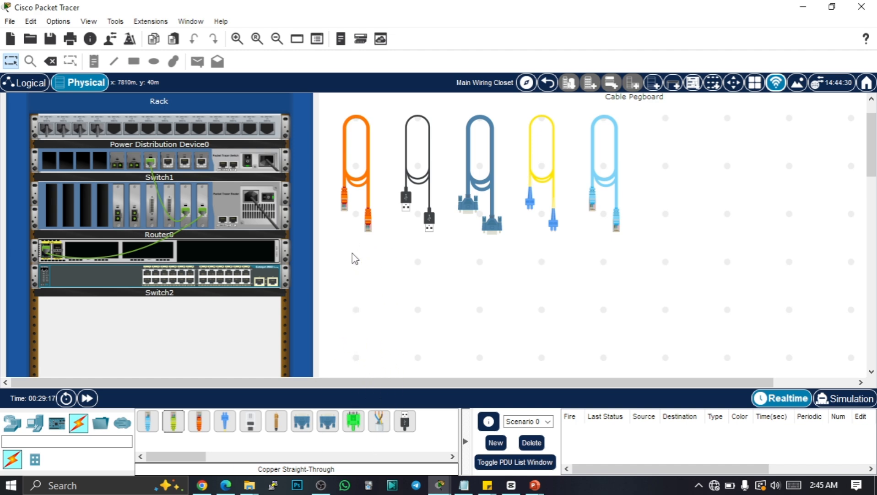
left_click(173, 420)
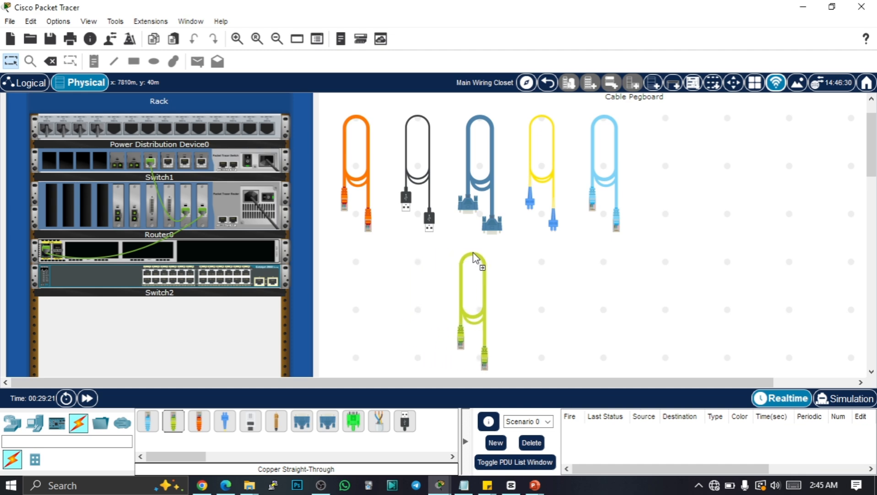
left_click(665, 123)
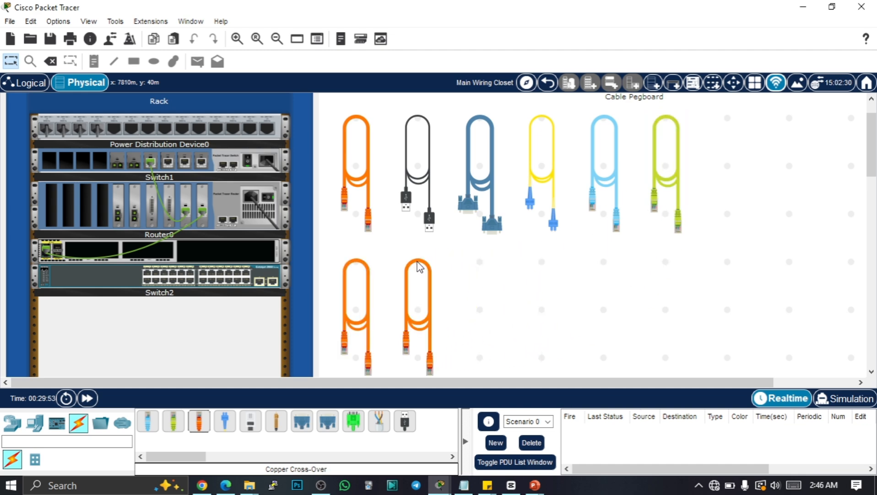
scroll(418, 266, "down", 10)
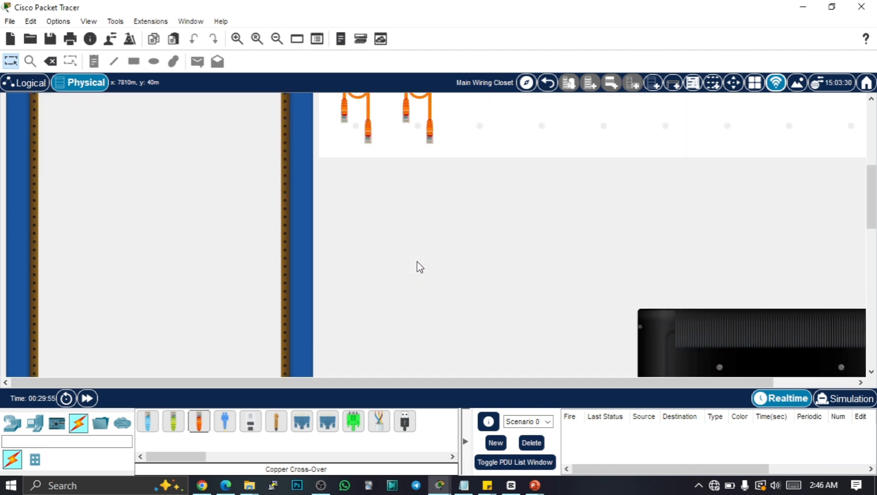
Step: Look over the rack devices, the cables on the pegboard, and the table with PC2, the TV and the laptop
scroll(390, 145, "up", 10)
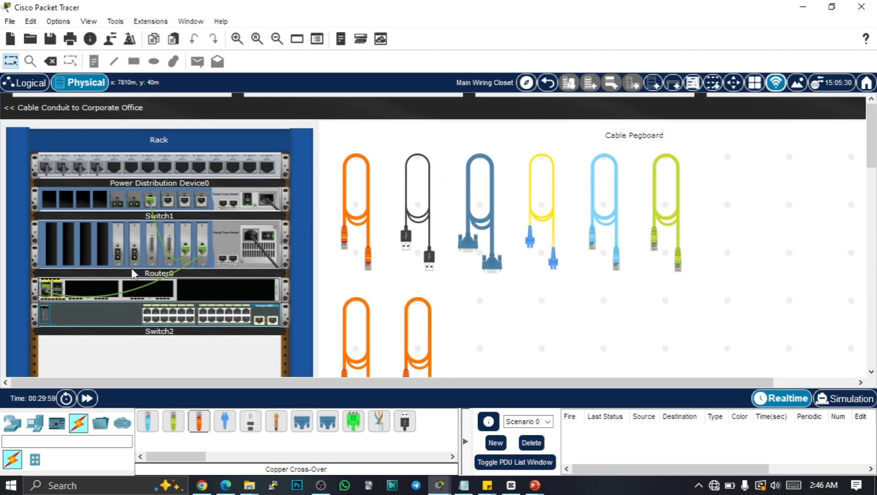
scroll(338, 290, "down", 8)
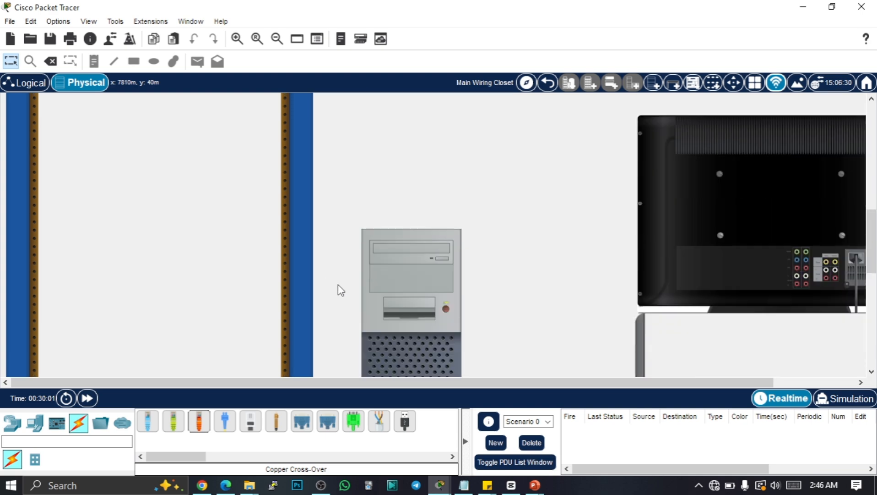
scroll(389, 288, "up", 7)
scroll(390, 285, "down", 3)
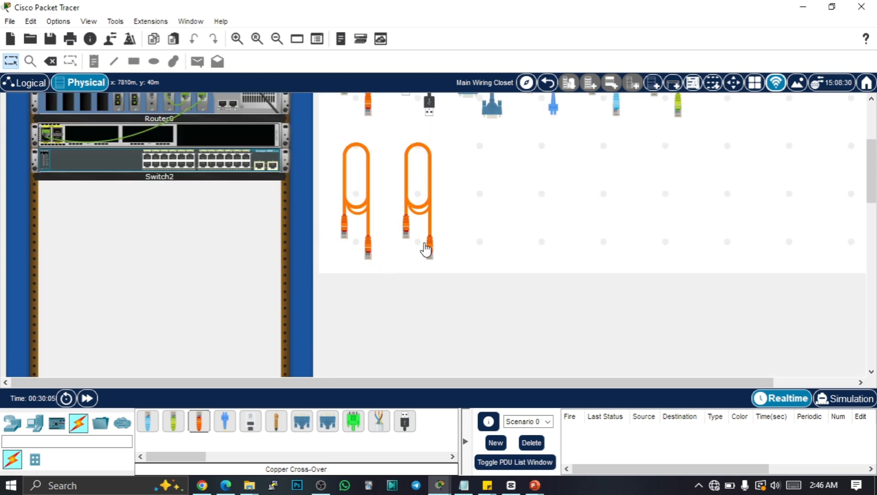
scroll(382, 222, "down", 4)
scroll(381, 241, "up", 3)
scroll(413, 295, "down", 5)
scroll(413, 291, "down", 3)
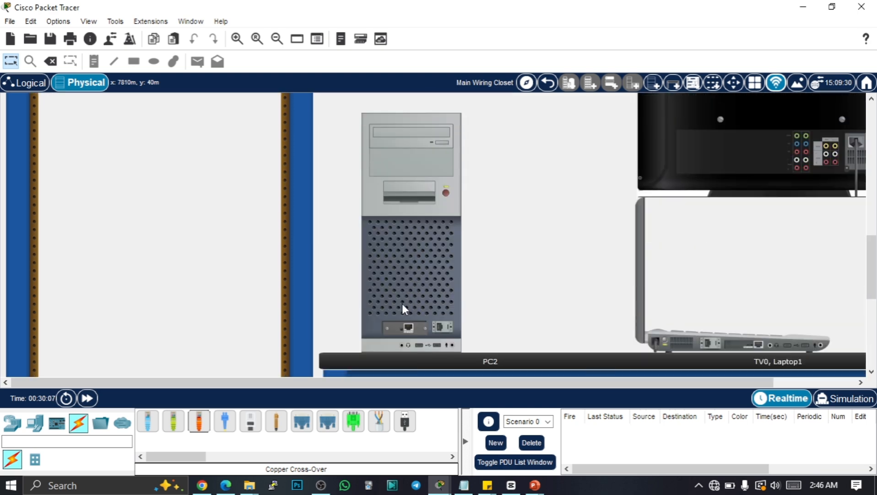
scroll(411, 327, "up", 4)
scroll(412, 327, "down", 4)
scroll(411, 329, "up", 7)
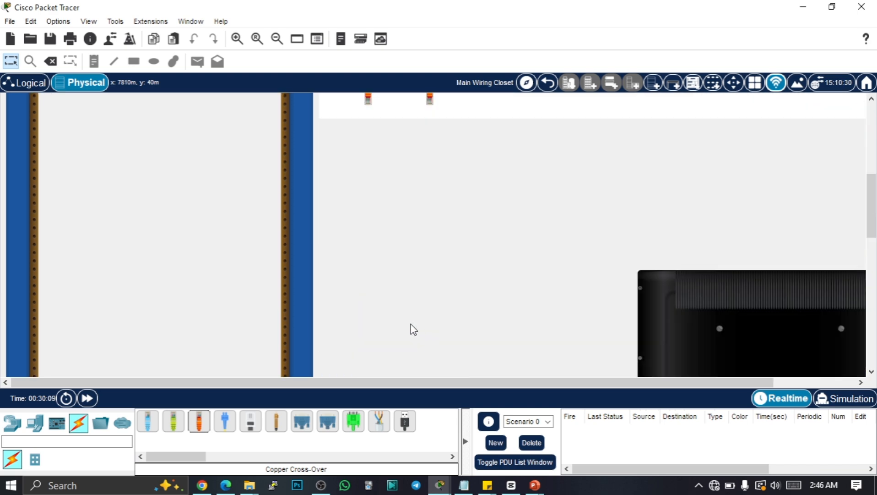
Step: Connect PC2's network port to Switch2's FastEthernet0/24 port using the first cross-over cable in the pegboard's second row, and check the PC2 end
left_click(362, 298)
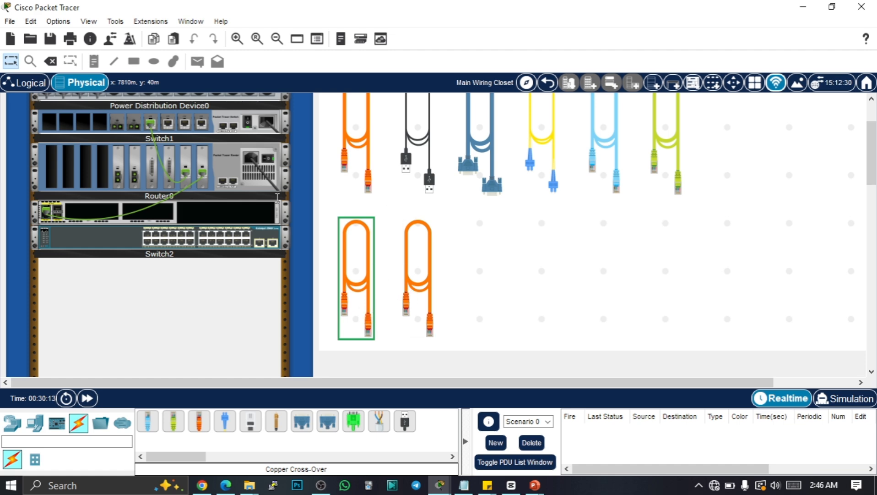
scroll(366, 275, "down", 6)
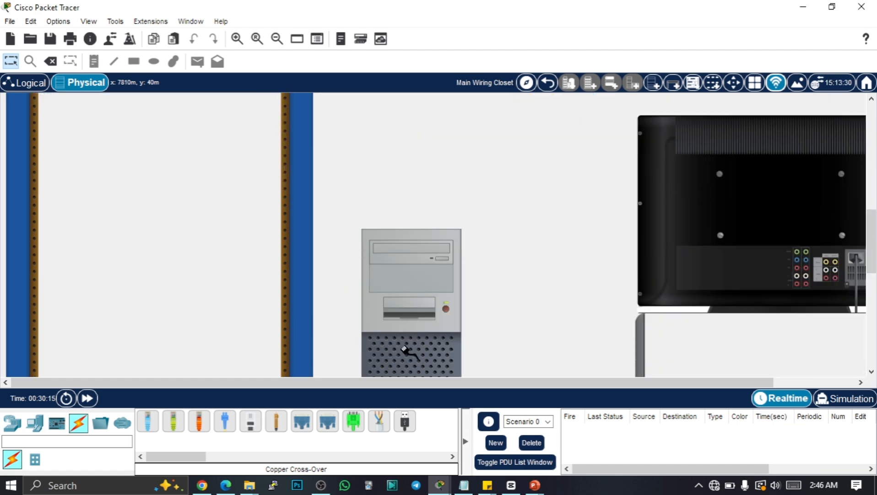
scroll(404, 350, "down", 3)
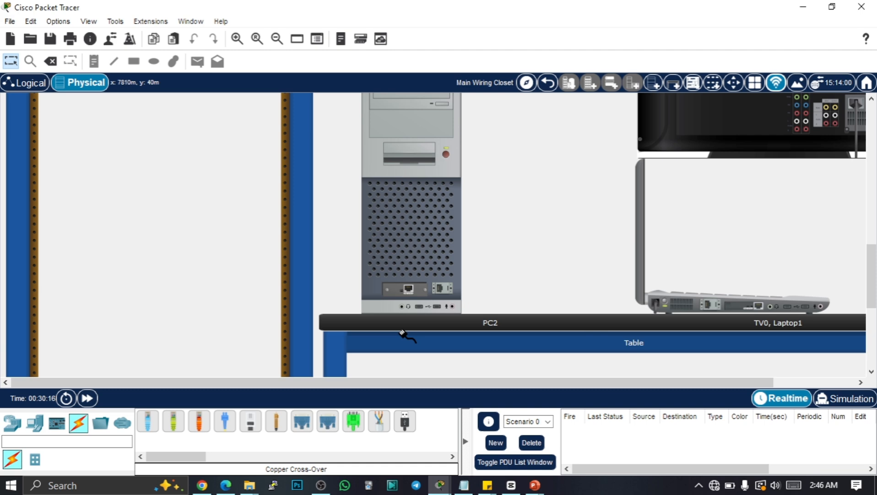
left_click(408, 291)
scroll(362, 242, "up", 9)
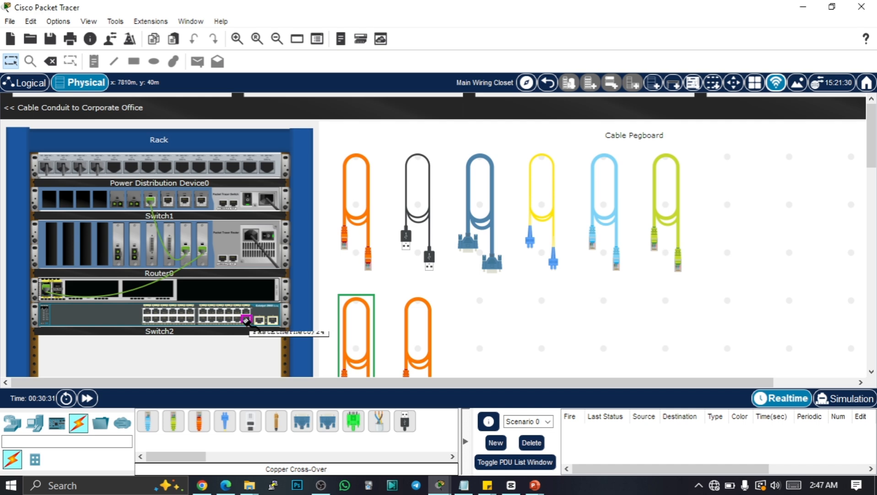
left_click(246, 319)
scroll(313, 313, "down", 10)
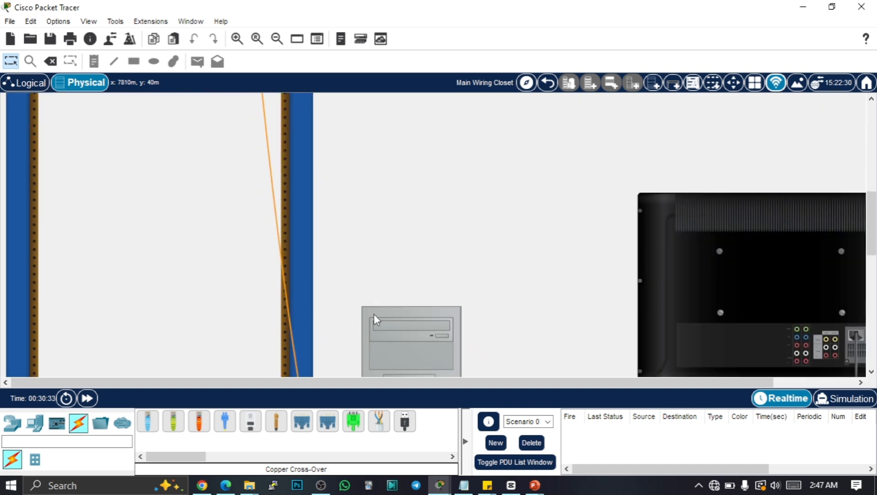
scroll(376, 316, "down", 5)
scroll(396, 319, "up", 3)
scroll(403, 317, "down", 3)
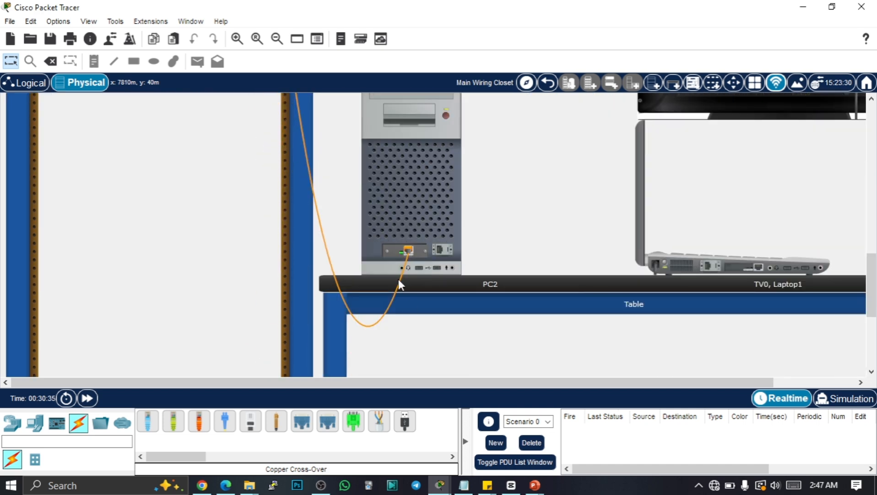
scroll(416, 248, "up", 1)
scroll(420, 248, "down", 2)
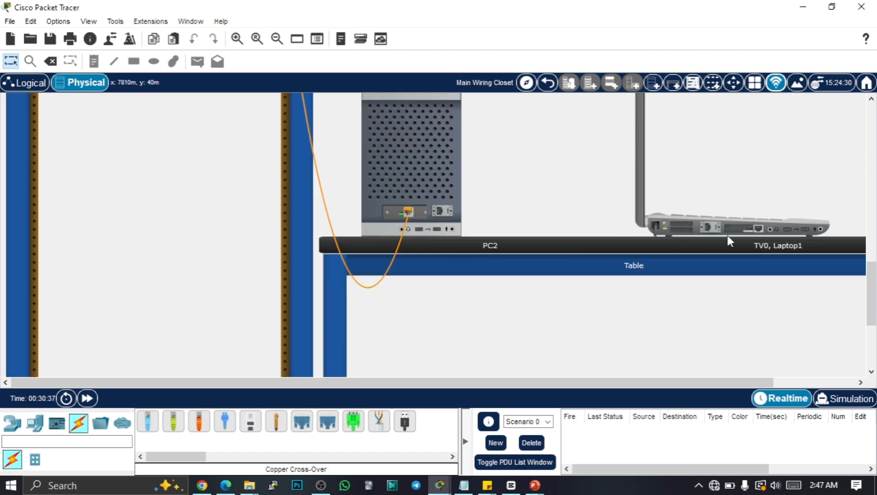
Step: Connect Laptop1's Ethernet port to Switch1's first free copper port with the Copper Straight-Through cable from the pegboard
left_click(197, 414)
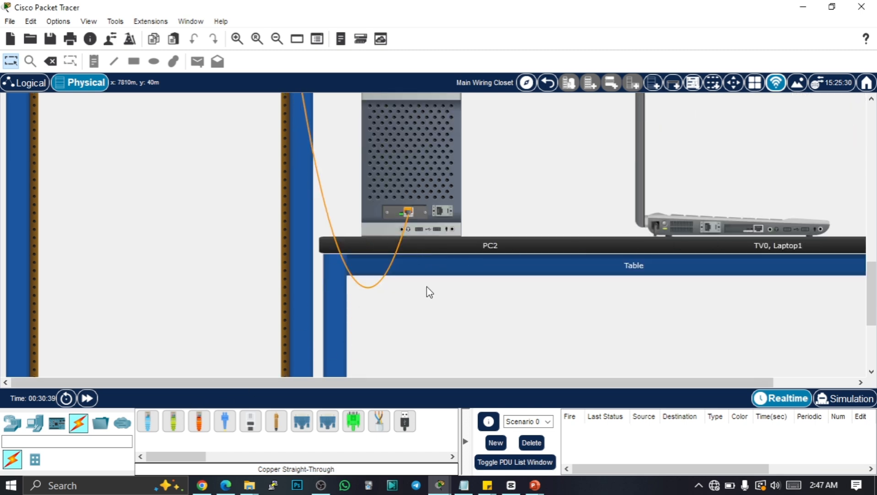
scroll(366, 169, "up", 3)
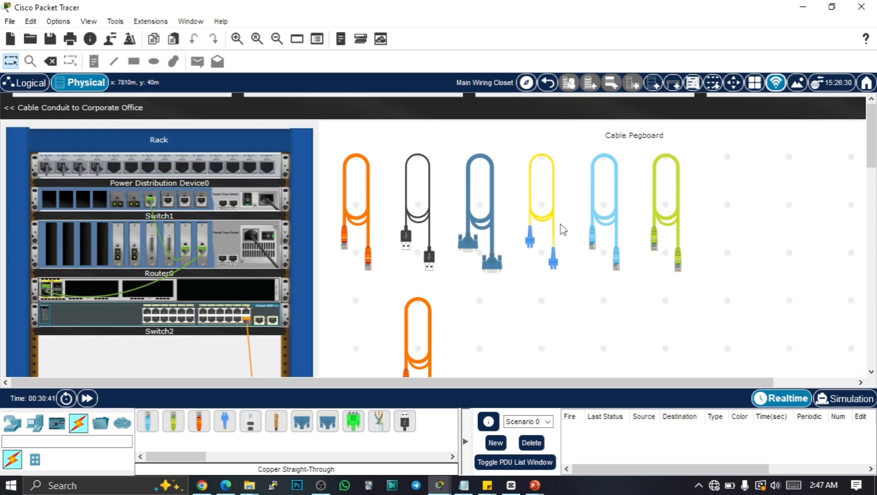
left_click(677, 256)
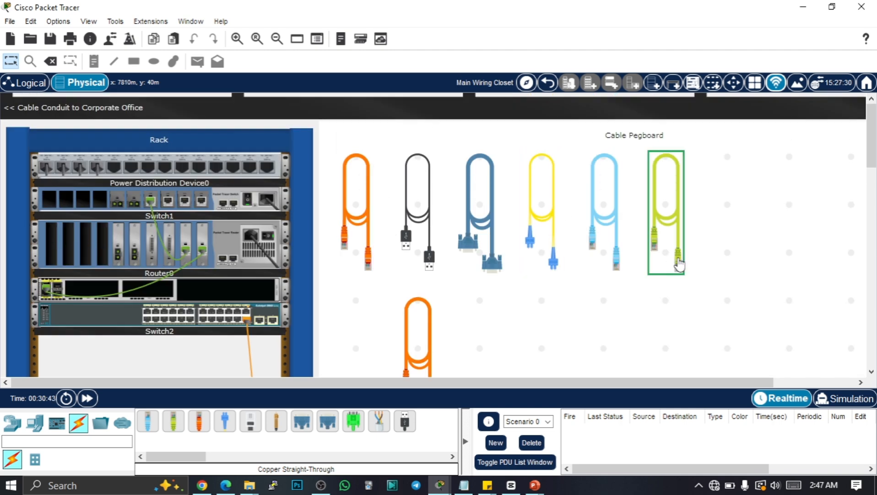
scroll(662, 280, "down", 6)
scroll(658, 291, "down", 3)
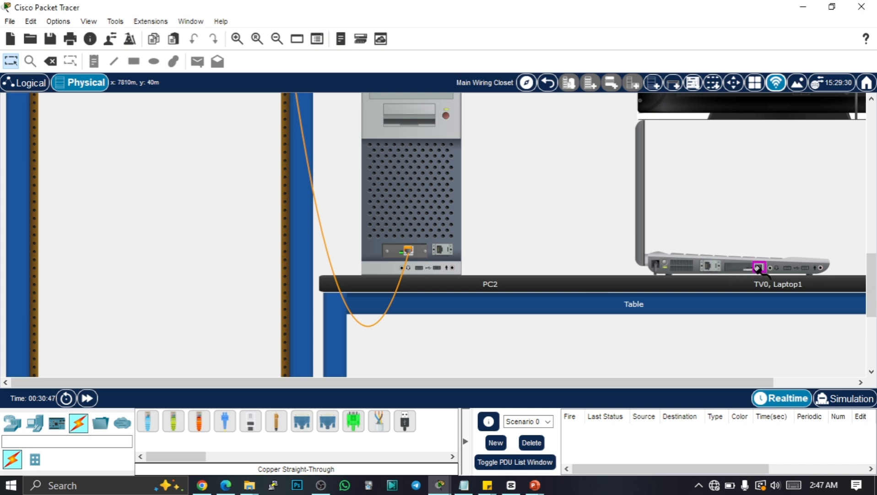
left_click(761, 267)
scroll(574, 239, "up", 10)
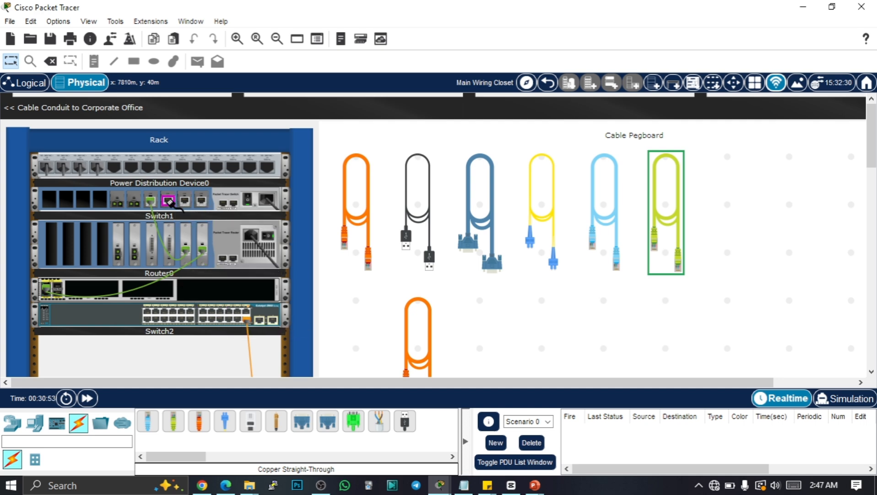
left_click(171, 204)
scroll(319, 277, "down", 10)
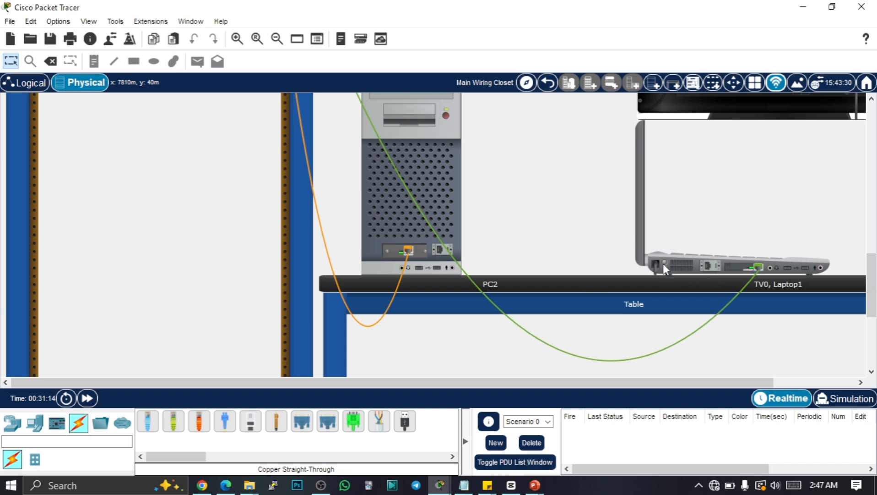
Step: Examine the pegboard's console cable and the console ports on Switch1 and Router0 at a larger zoom
scroll(512, 257, "up", 5)
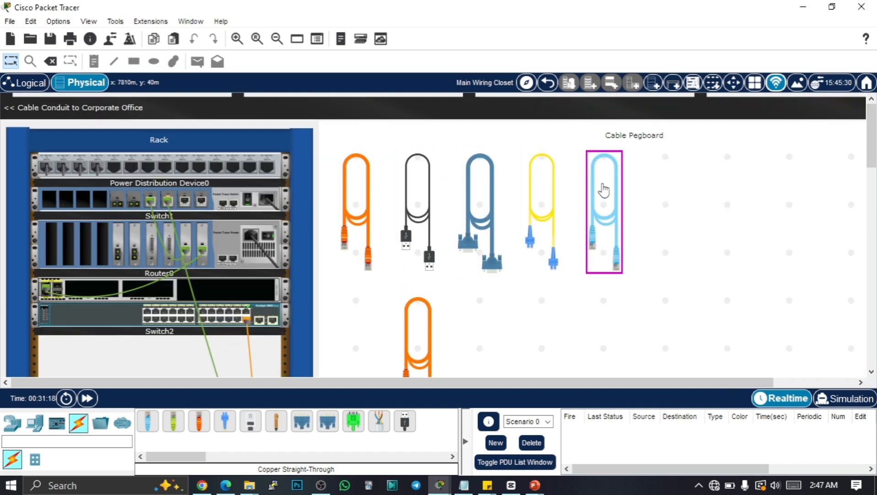
left_click(613, 225)
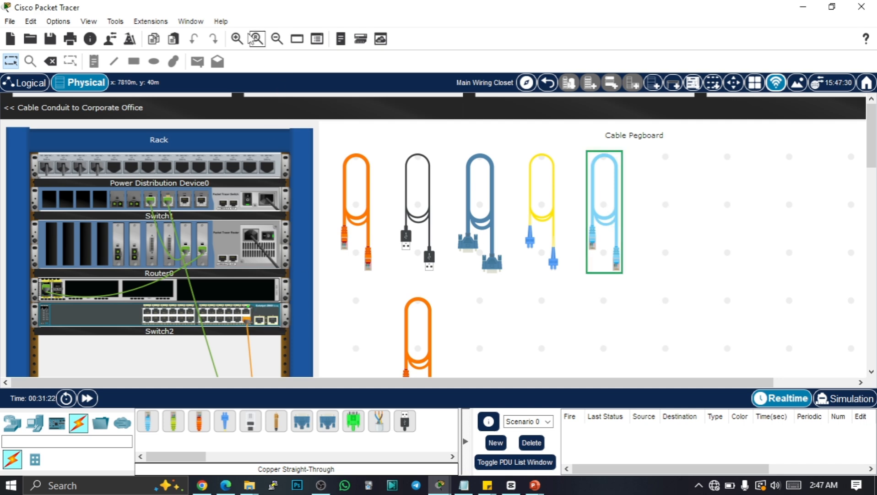
left_click(237, 38)
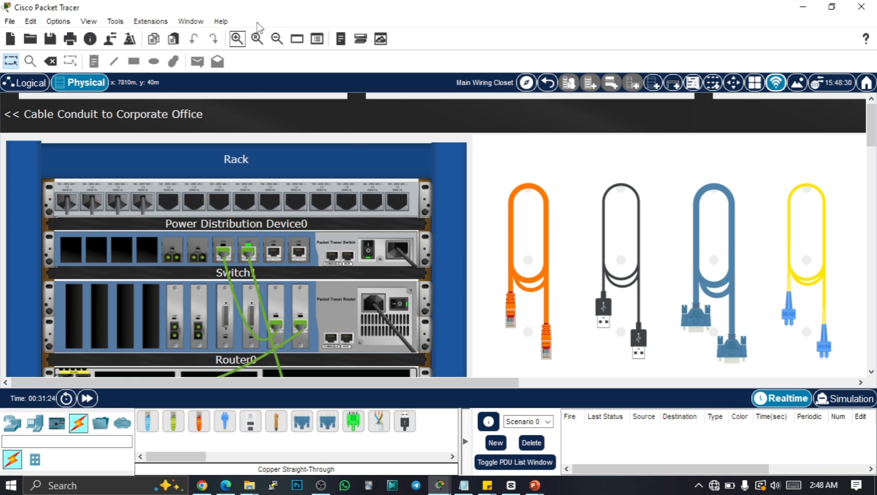
scroll(358, 261, "up", 2)
scroll(390, 280, "down", 12)
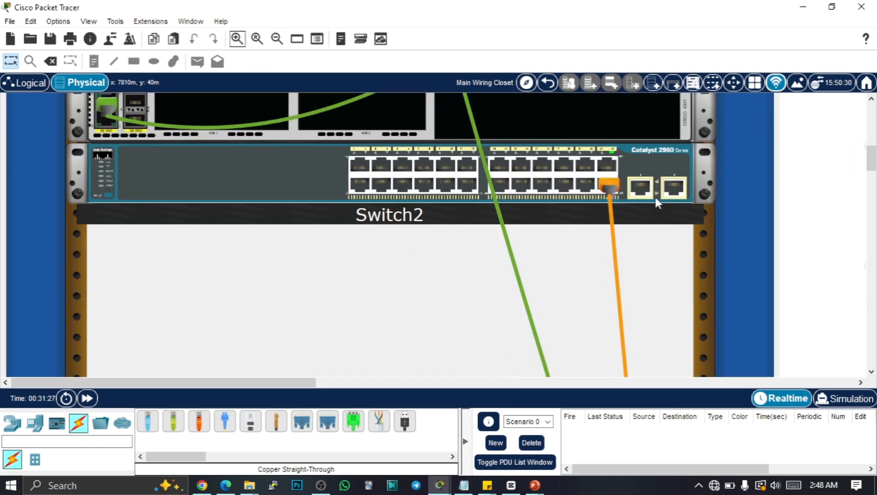
scroll(658, 203, "up", 5)
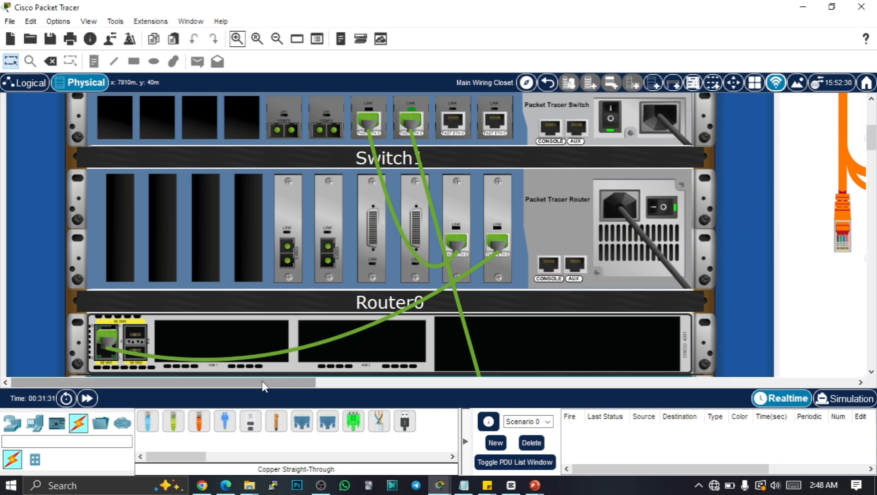
left_click_drag(262, 381, 580, 381)
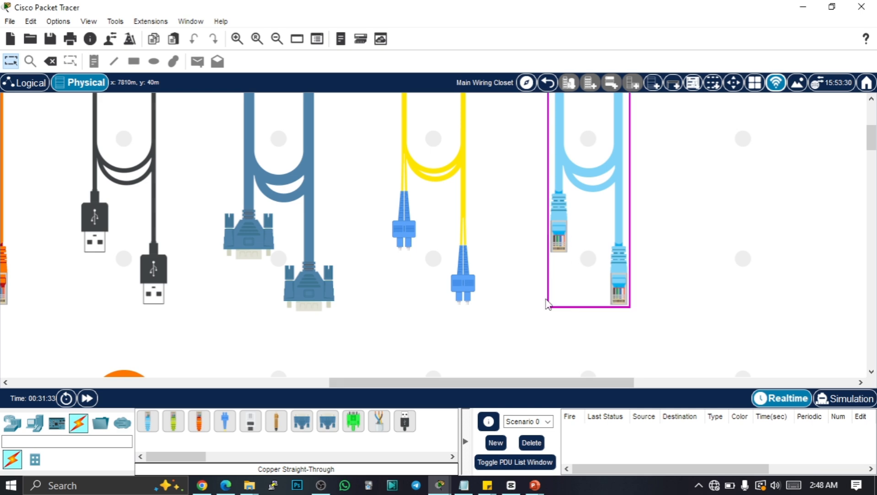
left_click_drag(484, 384, 174, 365)
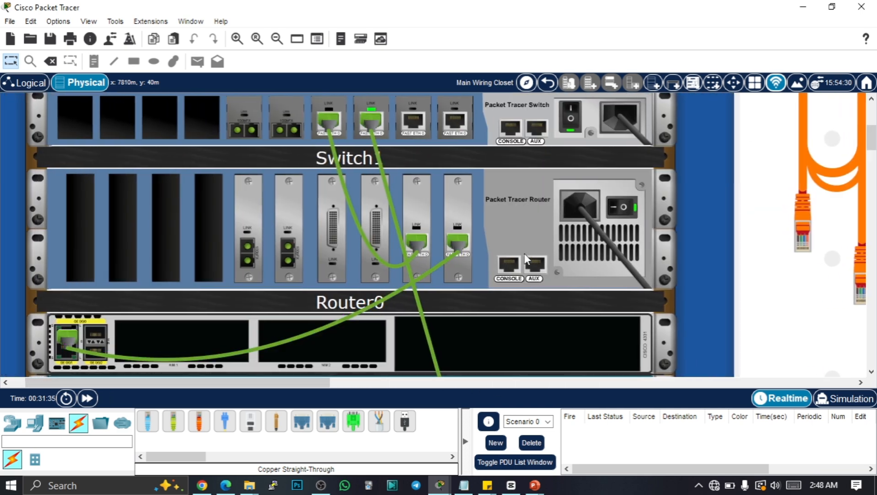
left_click(277, 39)
scroll(322, 187, "up", 5)
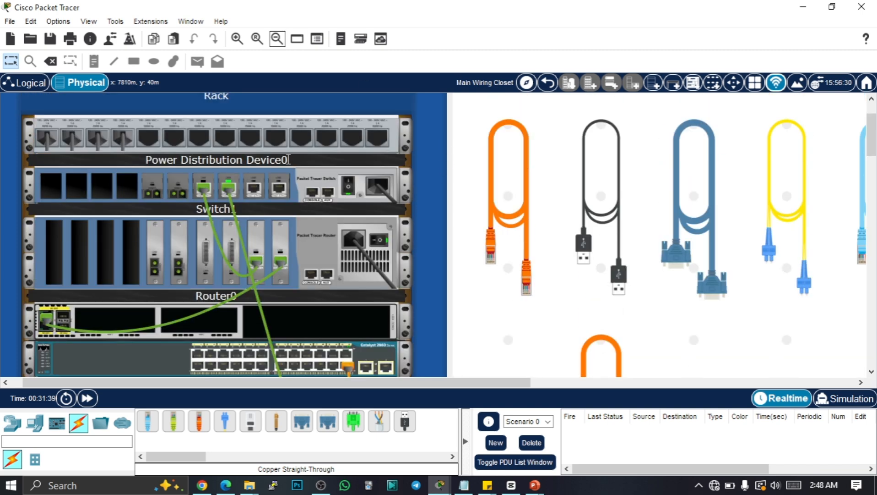
scroll(678, 286, "down", 2)
scroll(761, 242, "up", 3)
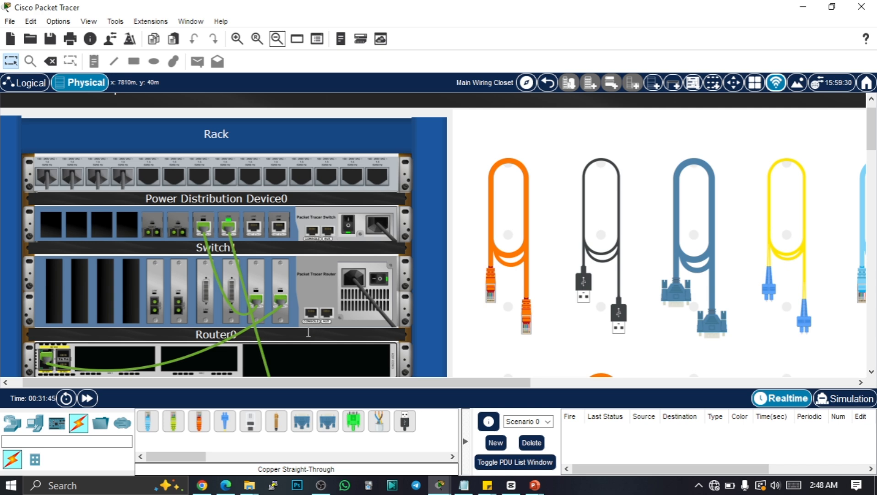
left_click(277, 39)
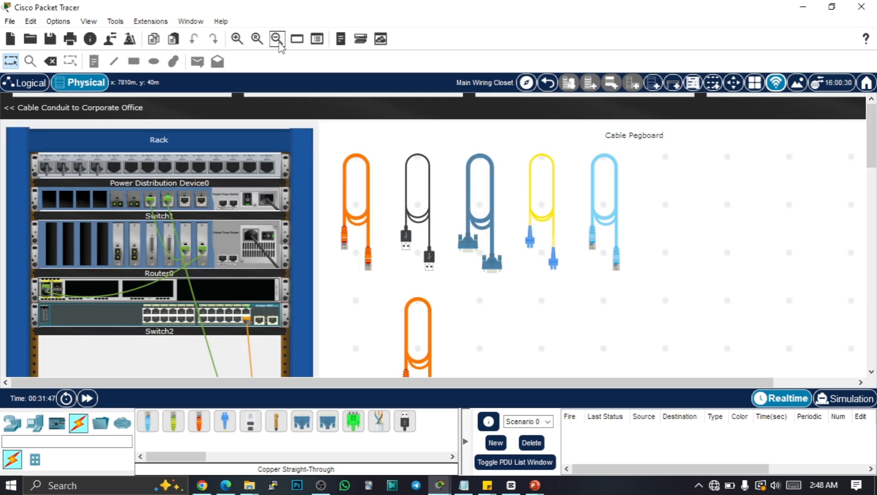
Step: Connect Router0's console port to Laptop1's RS 232 port with the console cable from the pegboard
left_click(616, 252)
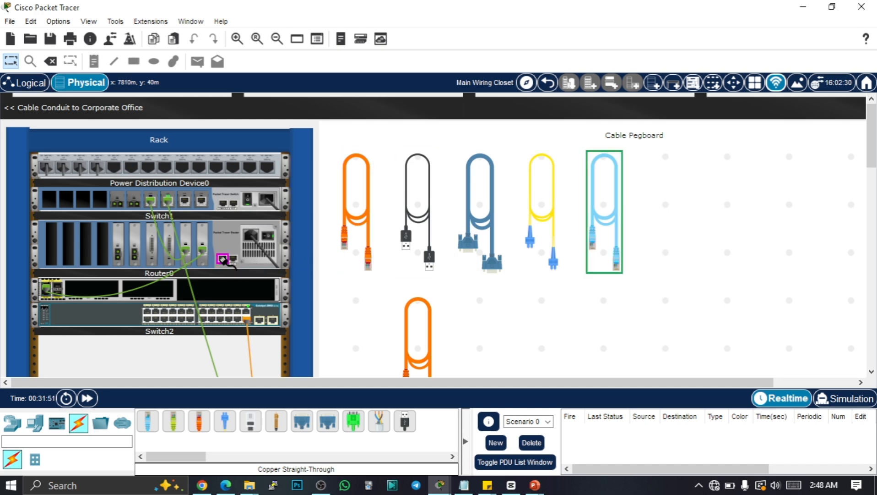
scroll(320, 277, "down", 10)
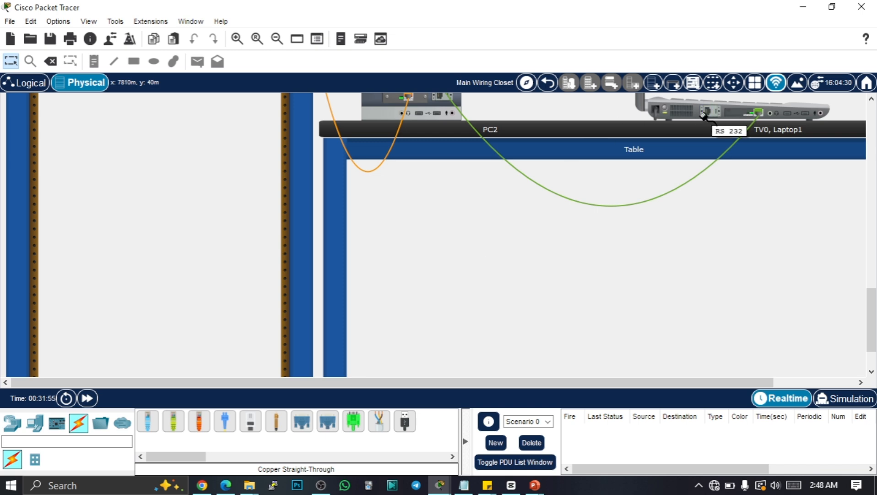
scroll(703, 120, "up", 1)
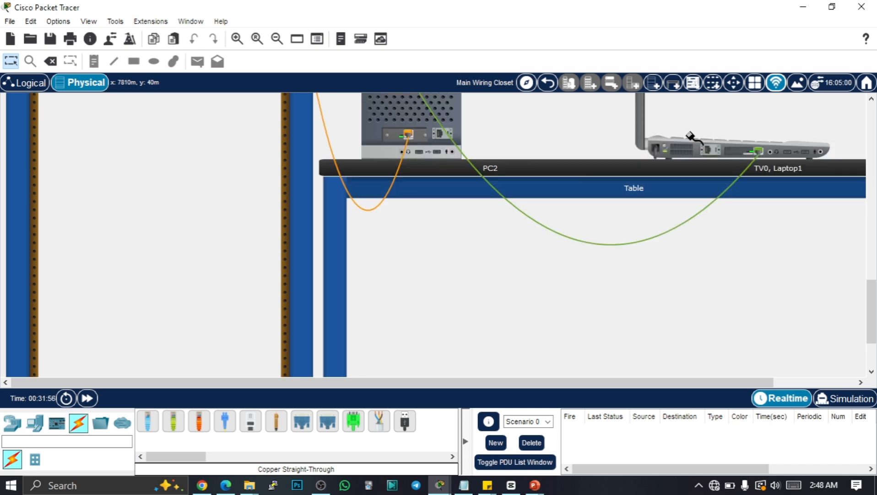
left_click(708, 149)
scroll(521, 182, "up", 6)
scroll(543, 235, "down", 4)
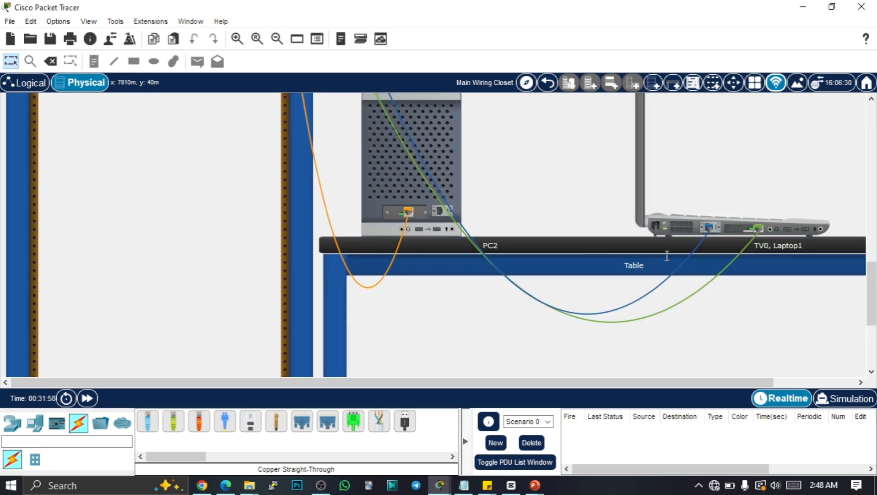
scroll(319, 157, "up", 6)
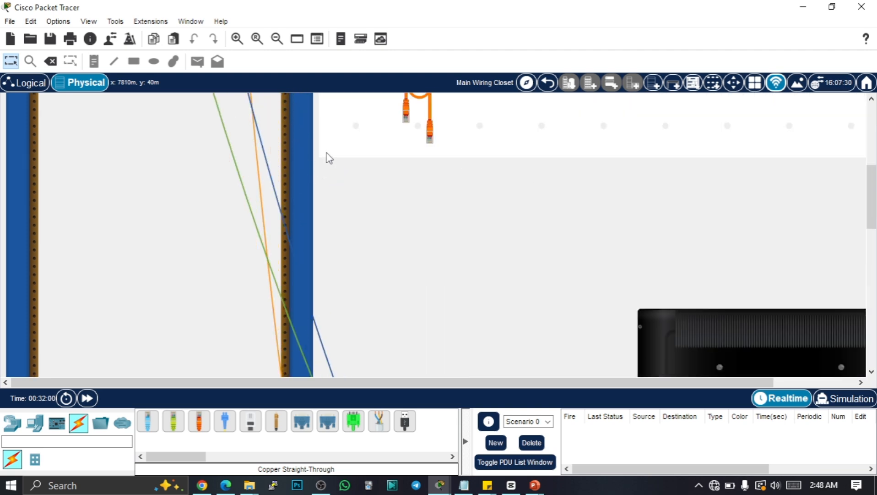
Step: Show the logical topology and move all its devices together toward the middle of the workspace
left_click(31, 84)
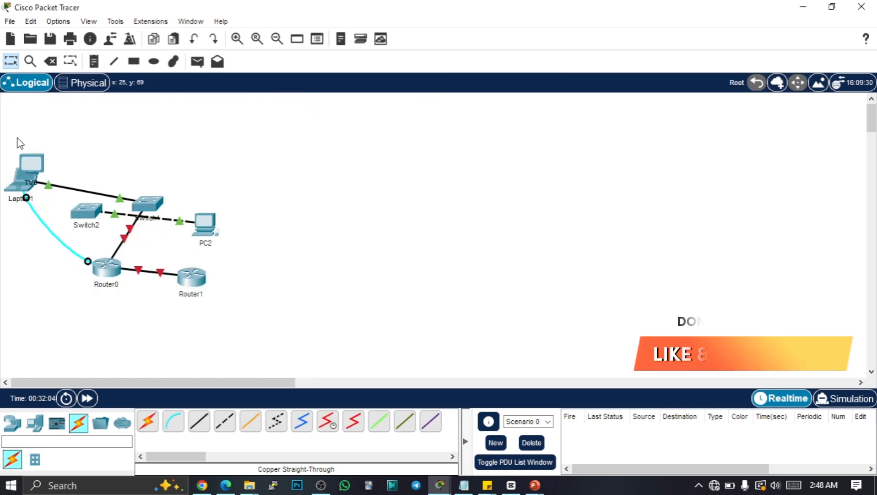
left_click_drag(2, 135, 269, 318)
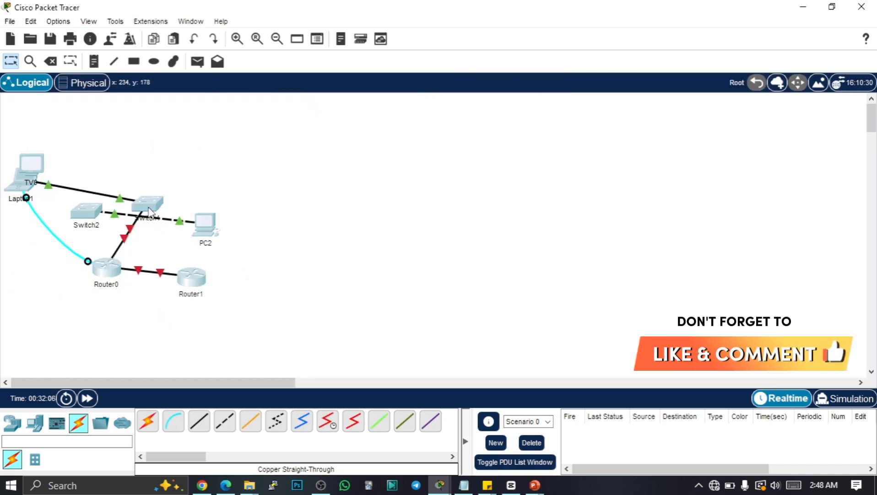
left_click_drag(139, 207, 417, 187)
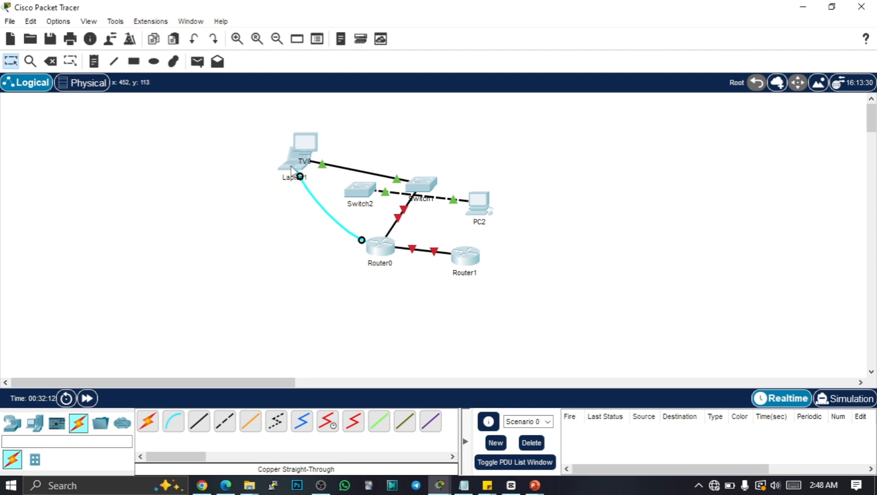
Step: Spread out the logical topology by moving Laptop1 away from TV0, Switch2 above Switch1, Switch1 slightly toward Laptop1, and Router0 lower
left_click_drag(293, 169, 157, 205)
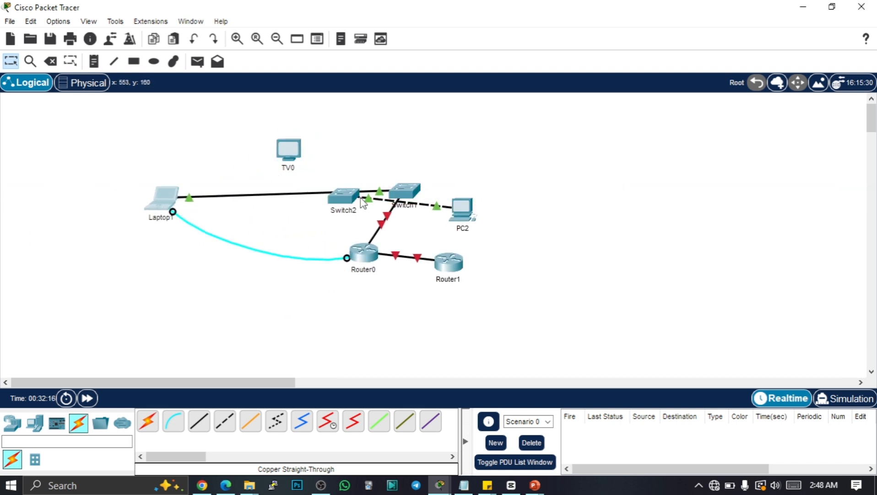
left_click_drag(362, 201, 361, 148)
left_click_drag(401, 191, 376, 188)
left_click_drag(366, 257, 365, 284)
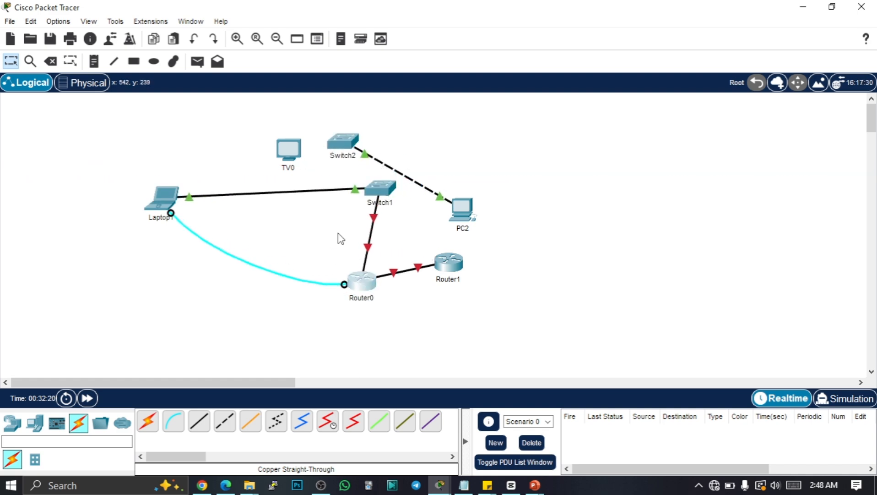
Step: Return to the physical workspace and view the whole Main Wiring Closet with its rack, pegboard and table
left_click(88, 97)
scroll(439, 213, "up", 3)
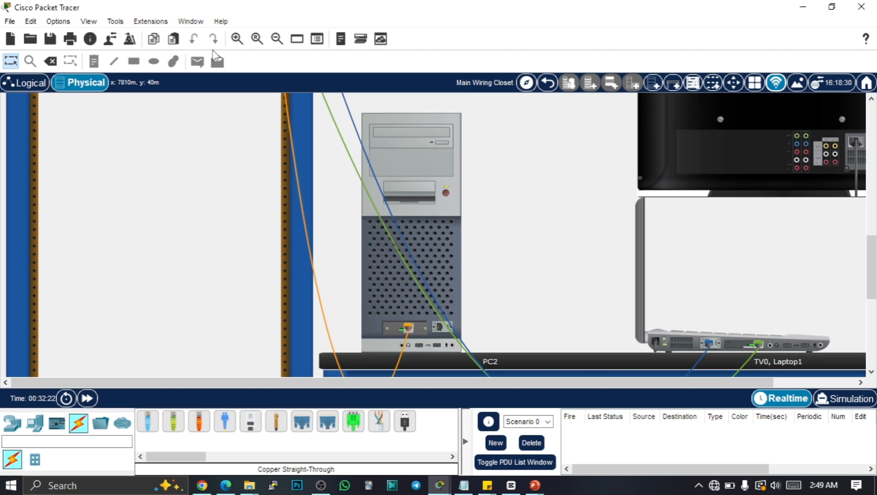
left_click(277, 40)
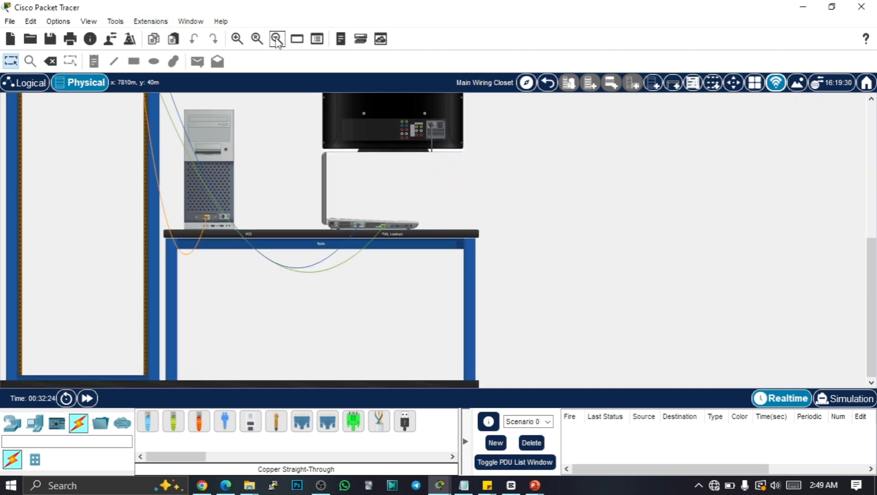
left_click(277, 42)
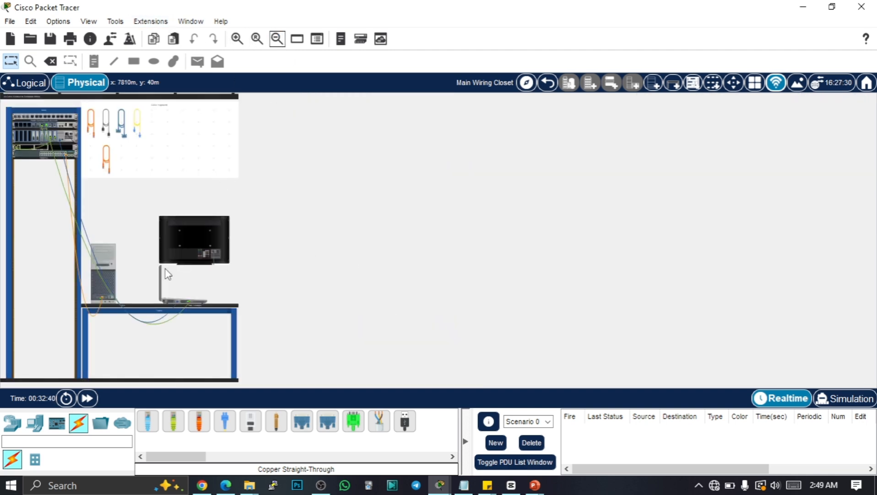
mouse_move(168, 274)
mouse_move(185, 243)
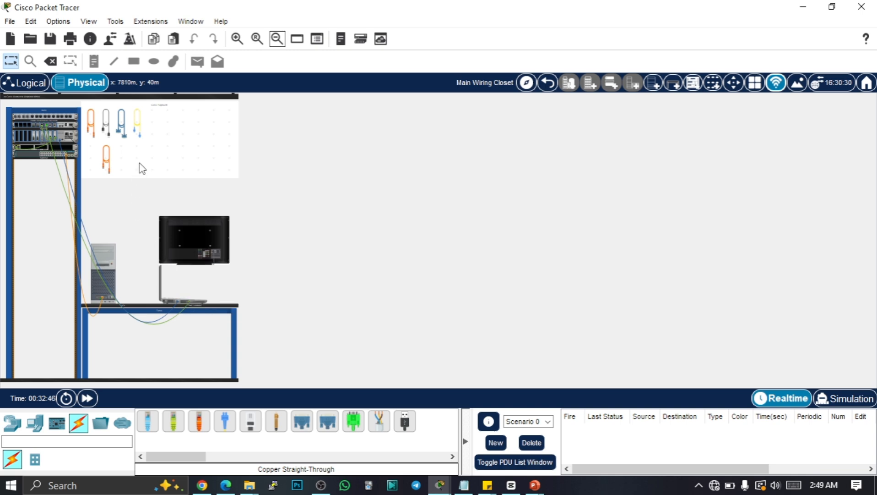